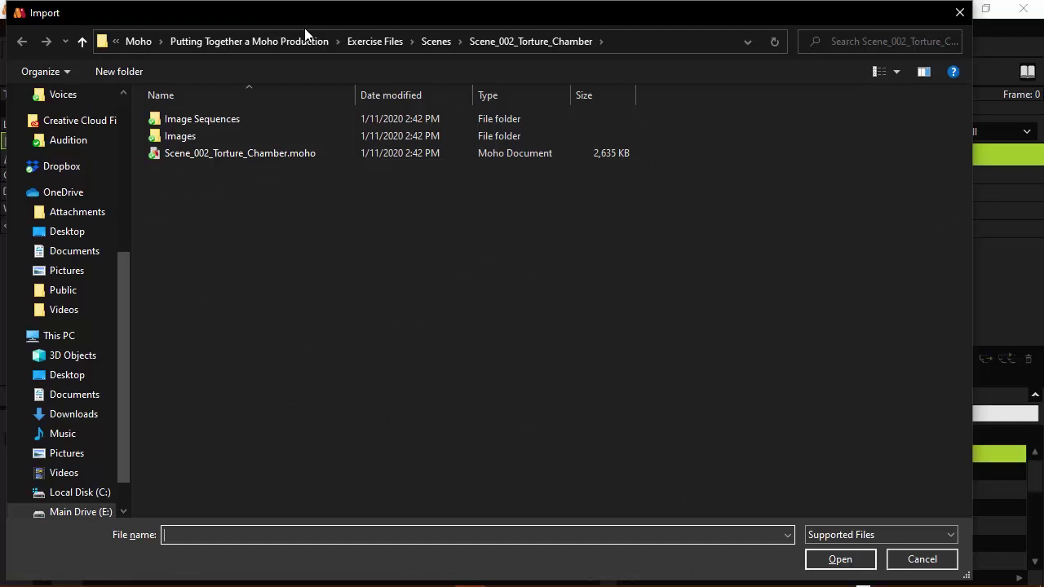
Browse to Exercise Files > Audio > Voices and select Chad_mixdown.wav and Guard_mixdown.wav.
left_click(374, 42)
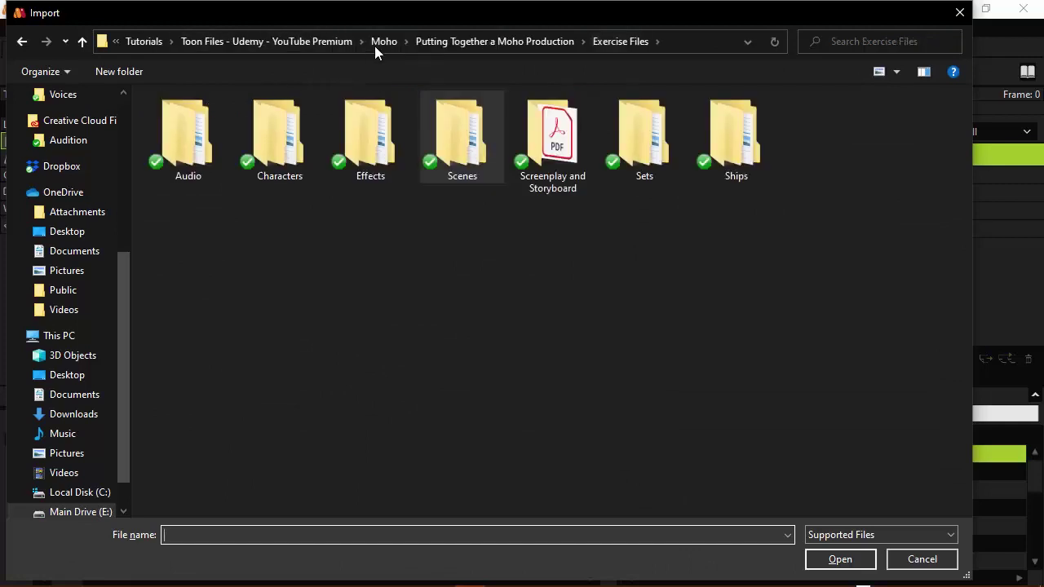
left_click(345, 335)
double_click(171, 119)
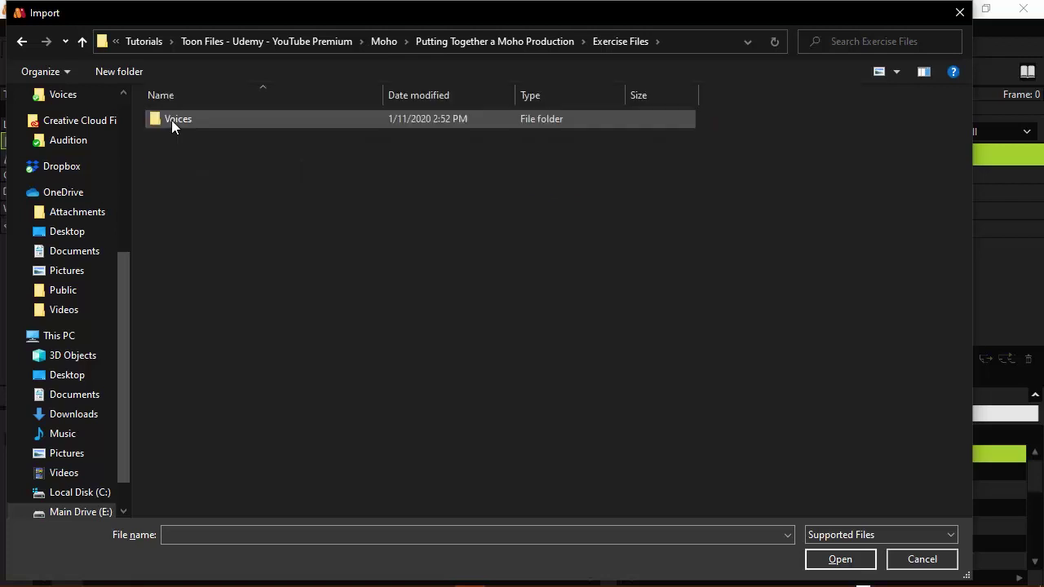
left_click(171, 120)
left_click(280, 252)
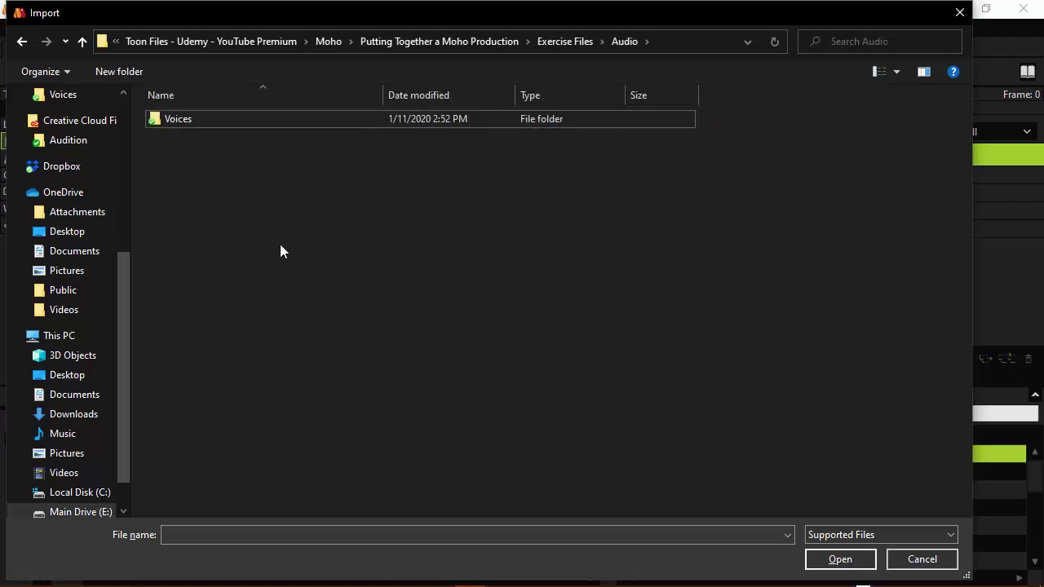
double_click(190, 123)
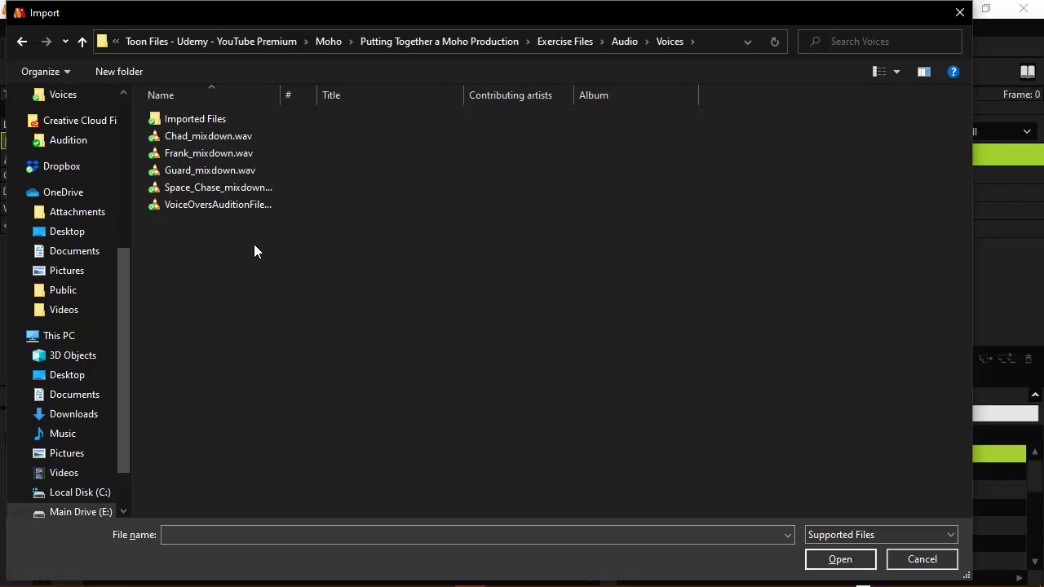
left_click(234, 137)
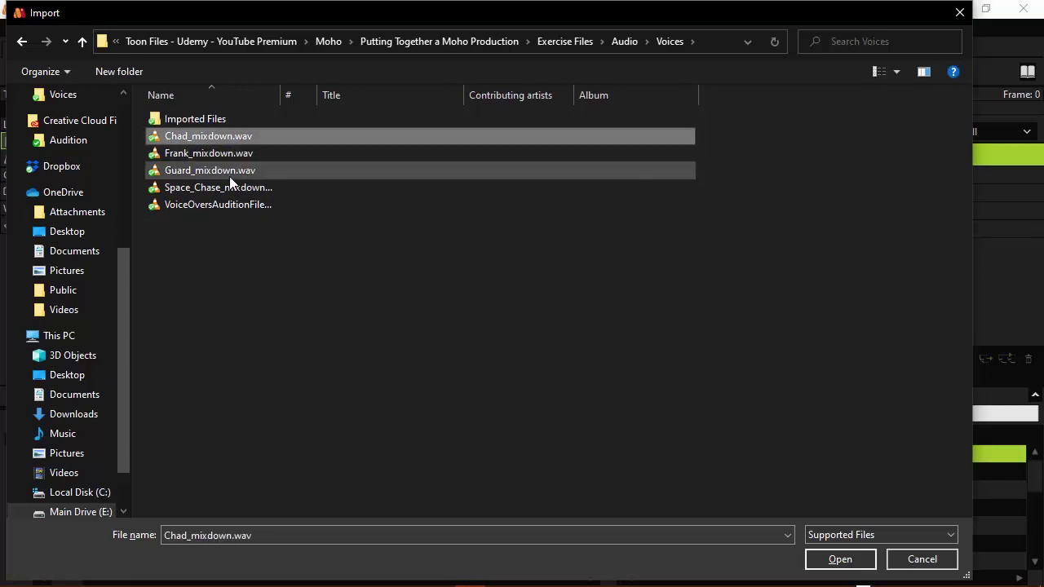
left_click(184, 171, "ctrl")
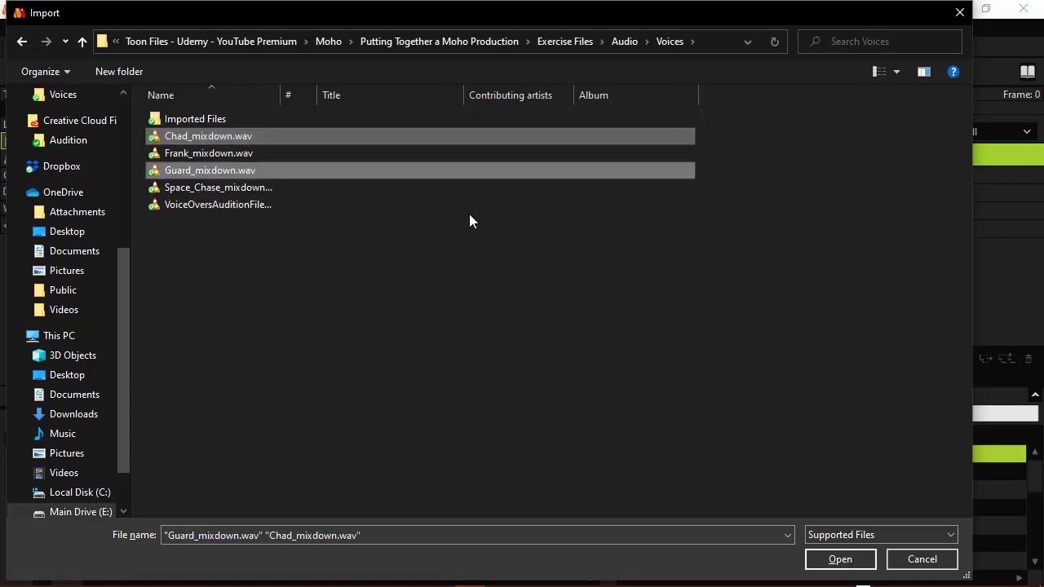
Import the two voice recordings and select both resulting audio layers.
left_click(840, 559)
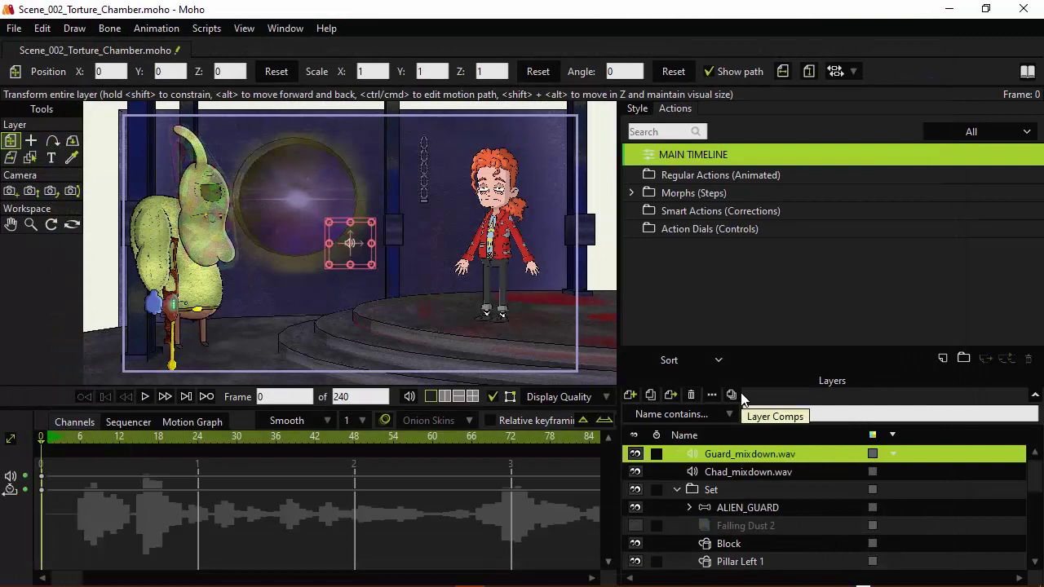
left_click(735, 470)
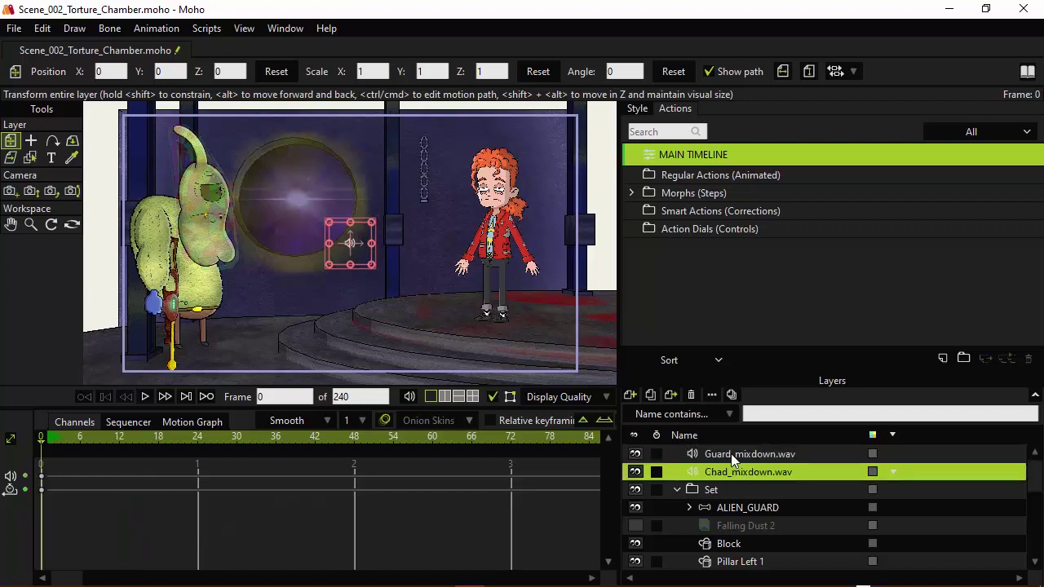
left_click(731, 453, "ctrl")
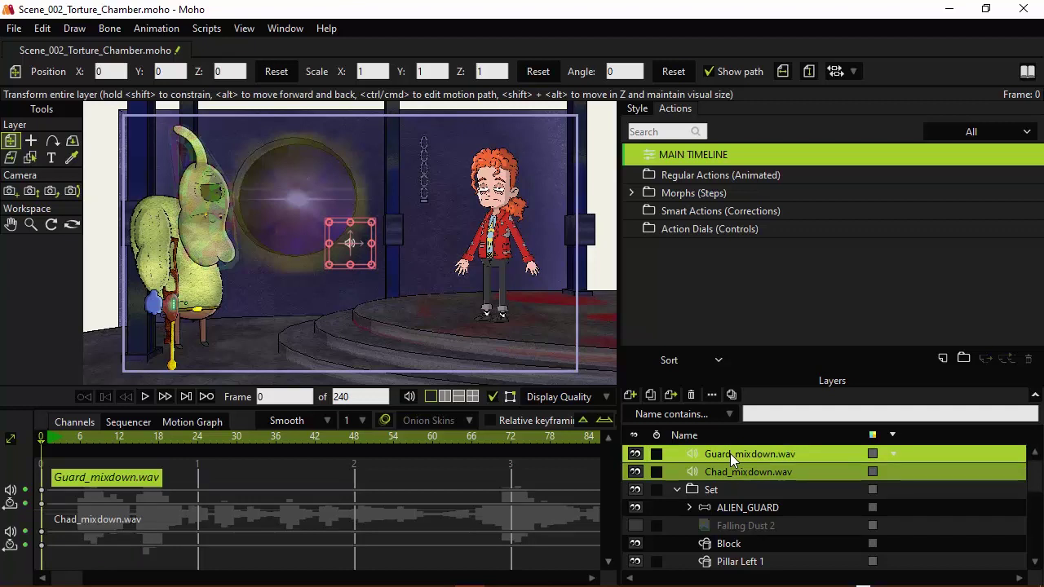
Group the two audio layers into a folder named VOICES and test toggling it off and on.
right_click(730, 453)
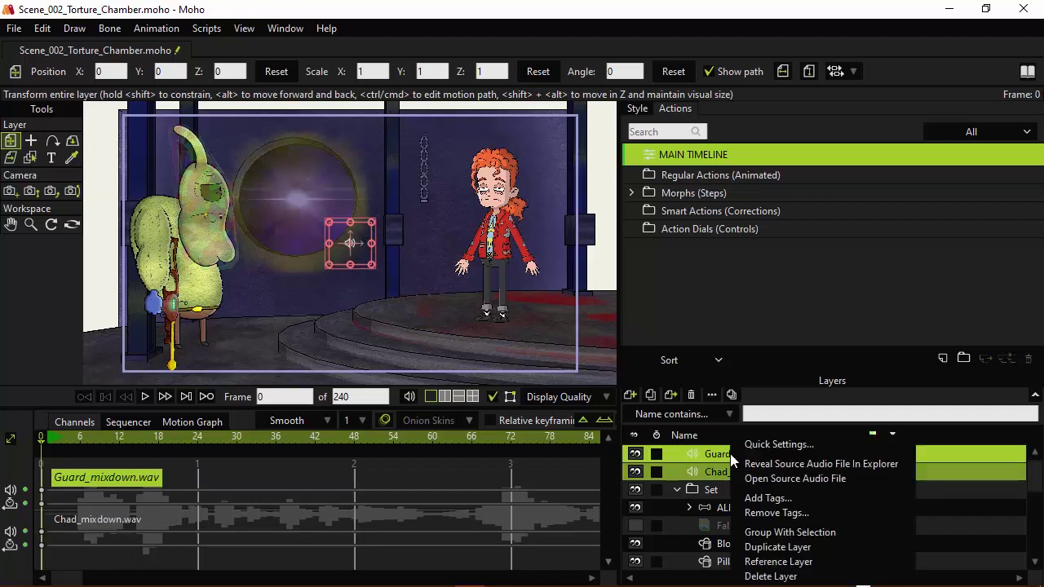
left_click(796, 535)
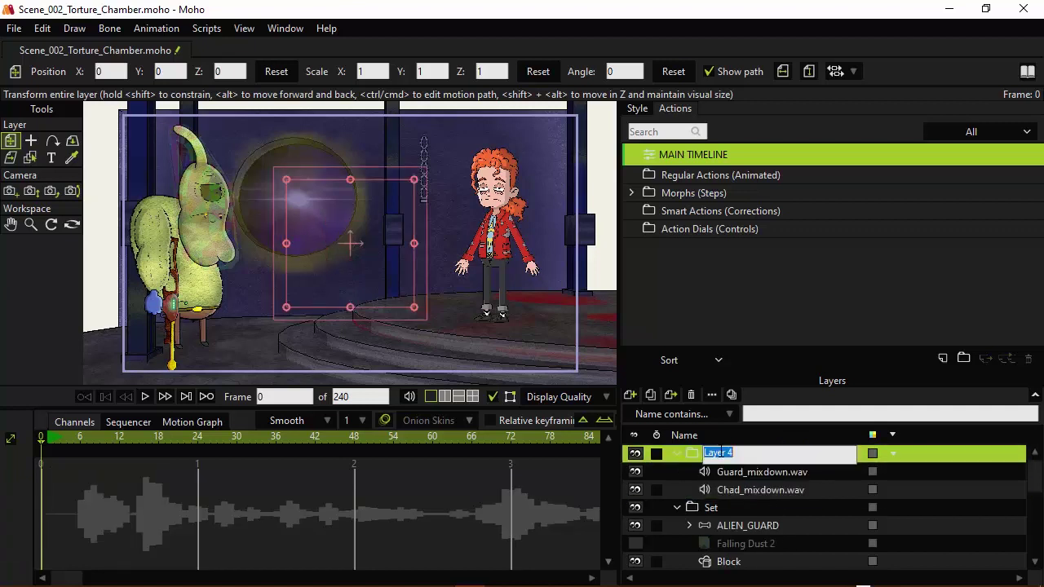
type("M")
type("OICES")
key("Return")
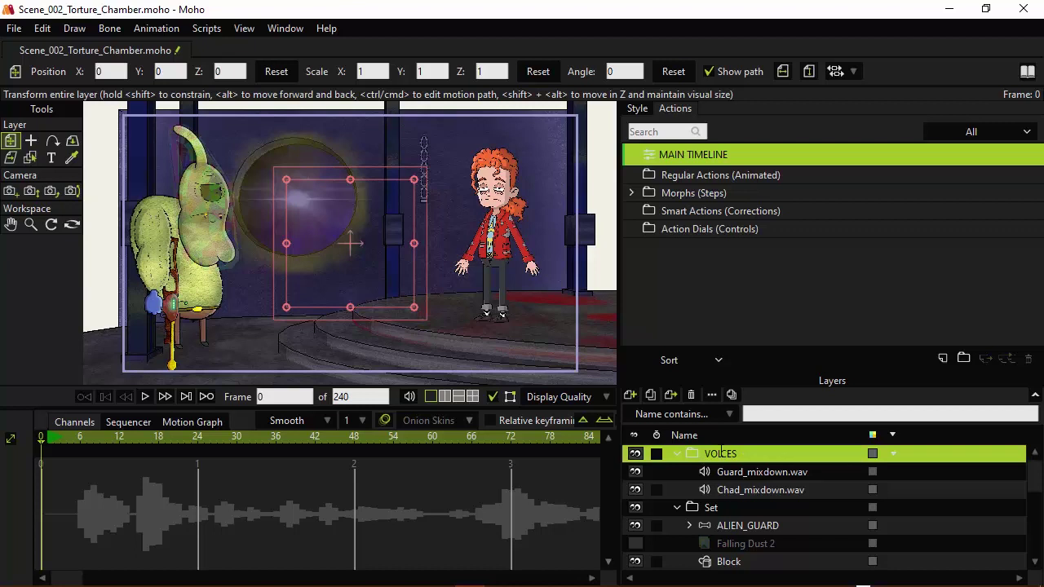
left_click(636, 455)
left_click(635, 455)
key("space")
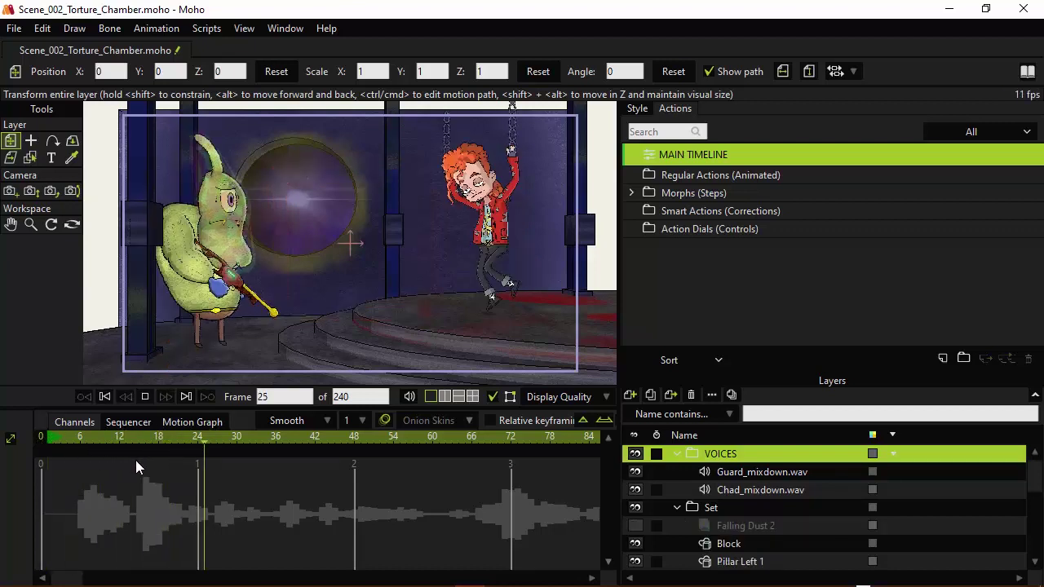
key("space")
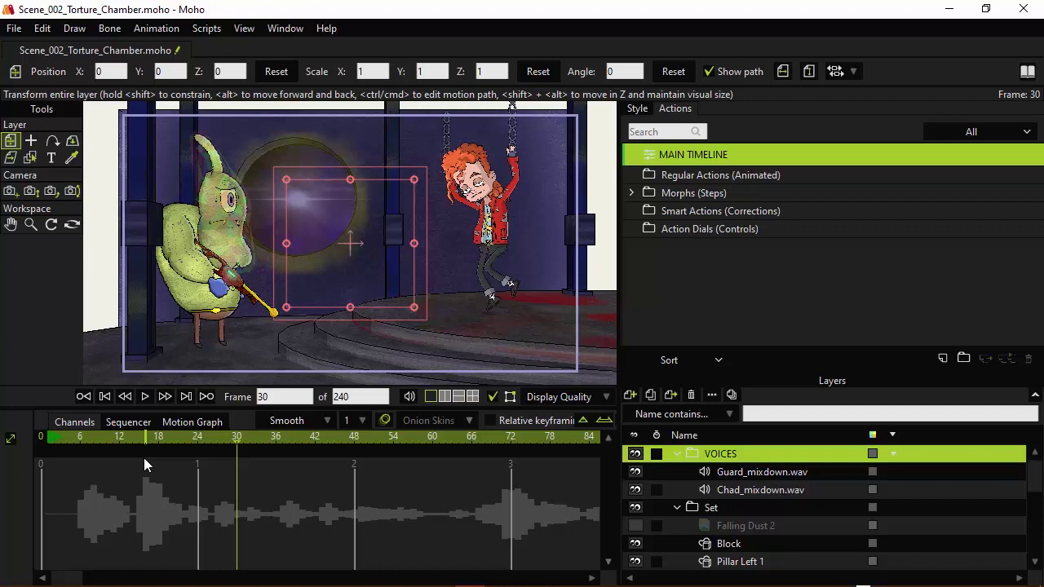
left_click(635, 472)
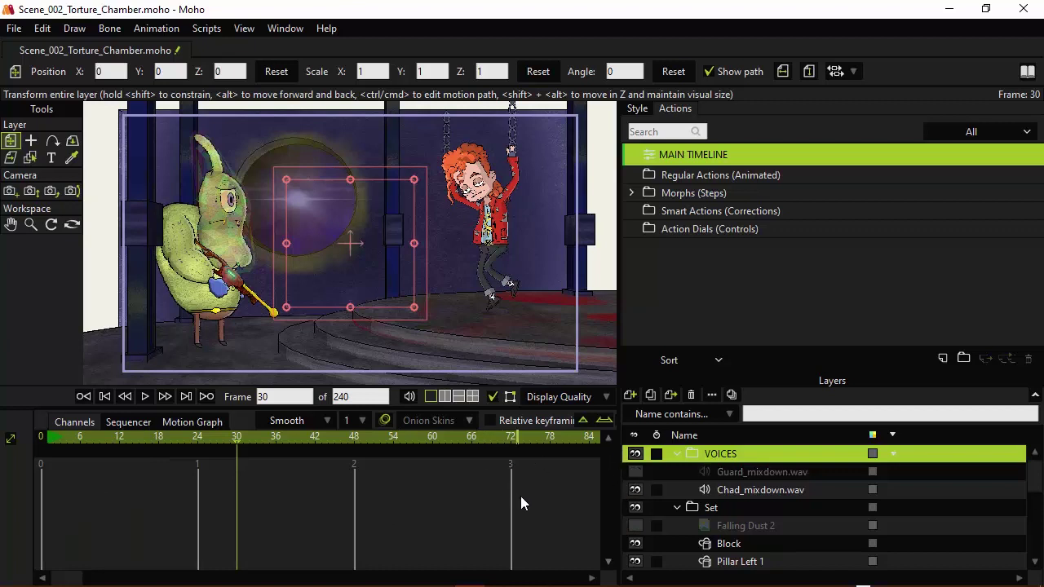
scroll(499, 502, "right", 1)
scroll(245, 523, "right", 5)
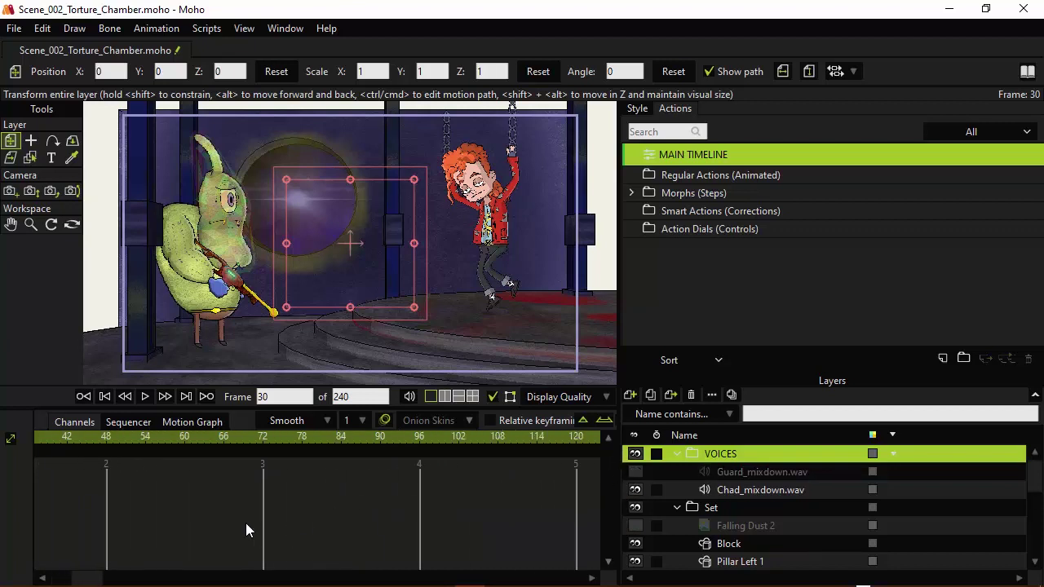
left_click(636, 472)
scroll(515, 488, "right", 12)
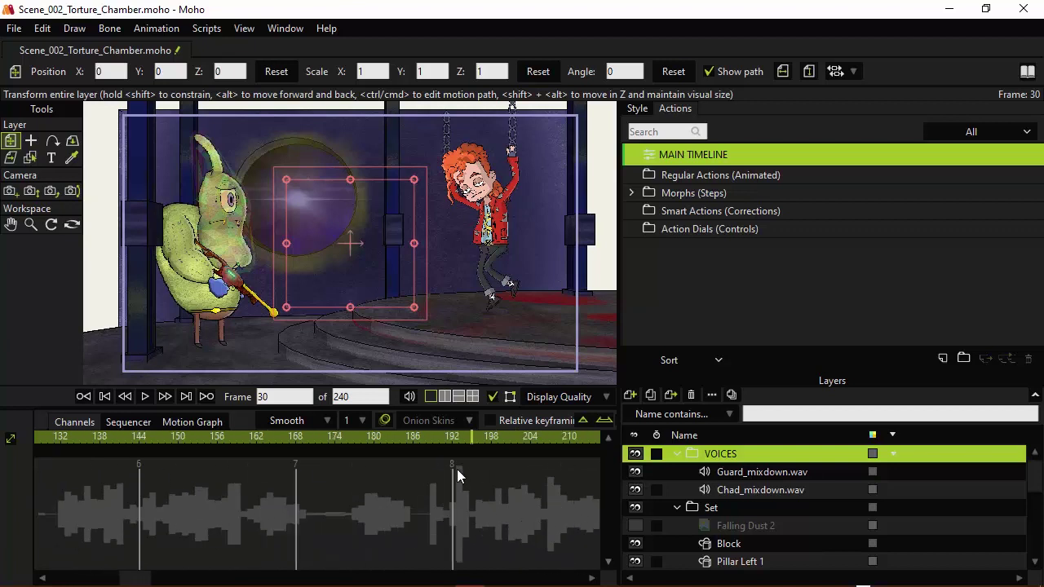
left_click(243, 443)
scroll(570, 495, "left", 4)
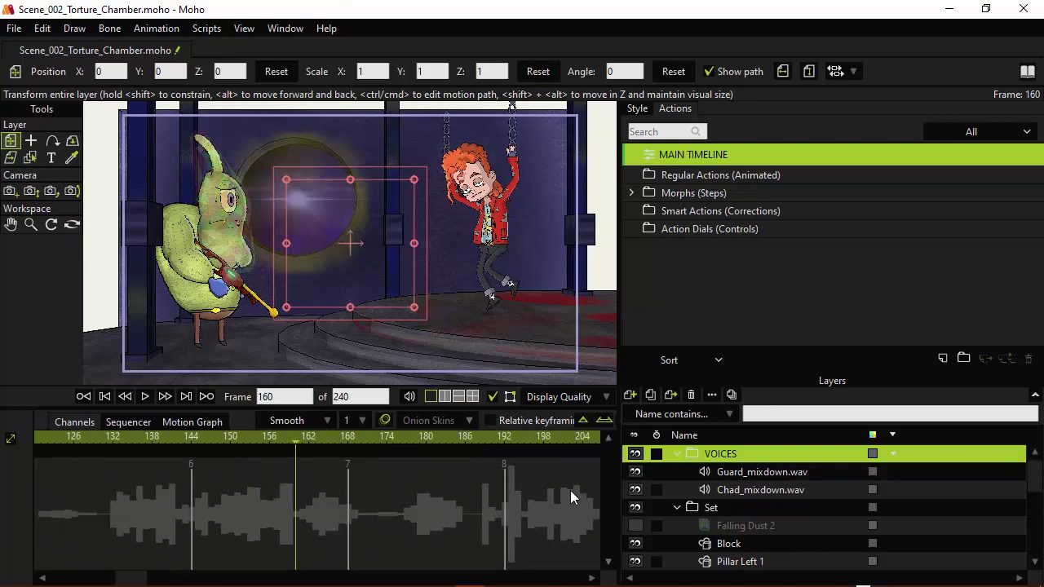
key("space")
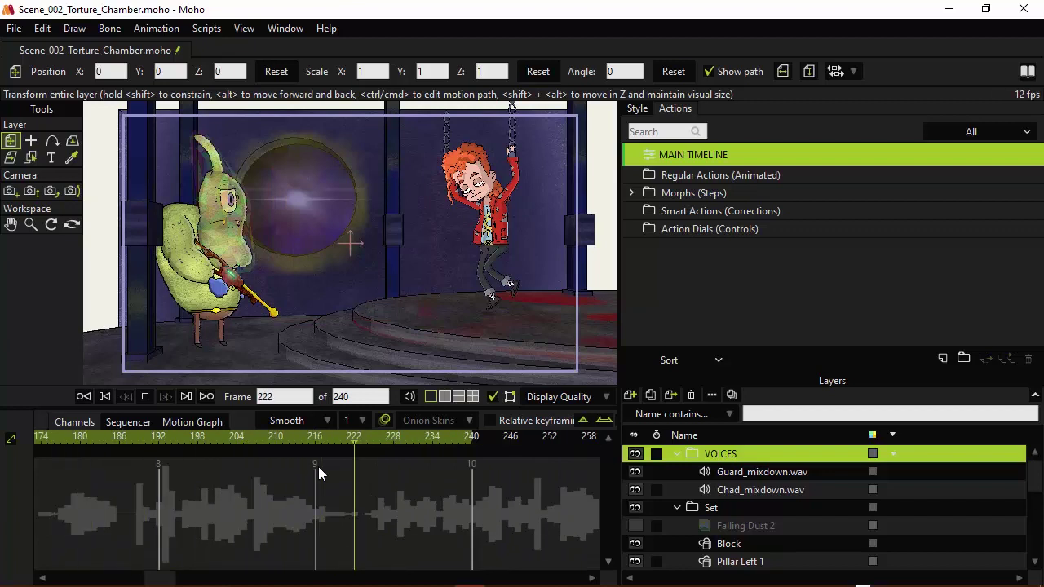
key("space")
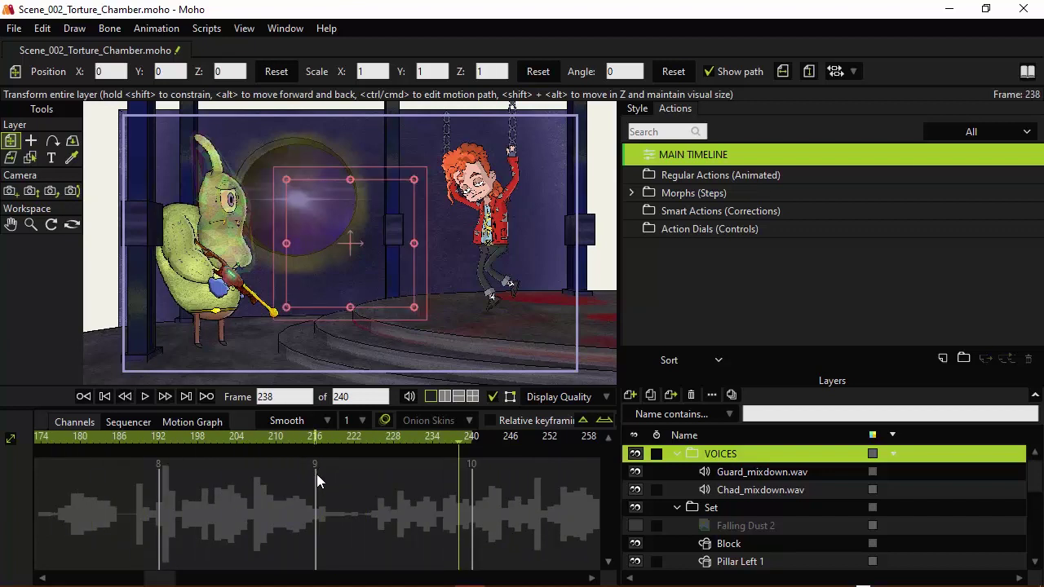
scroll(509, 492, "up", 6)
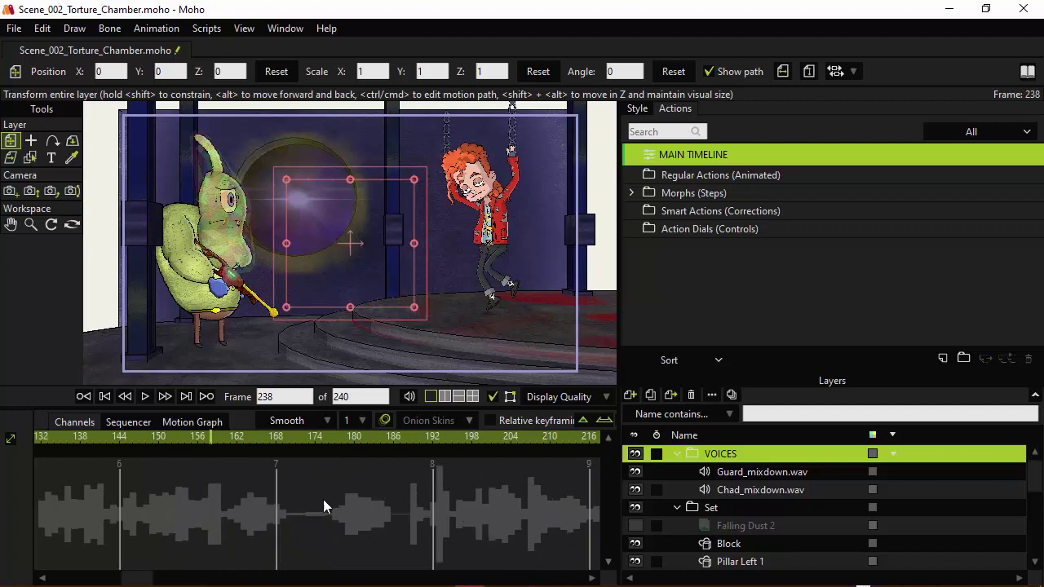
scroll(239, 517, "up", 3)
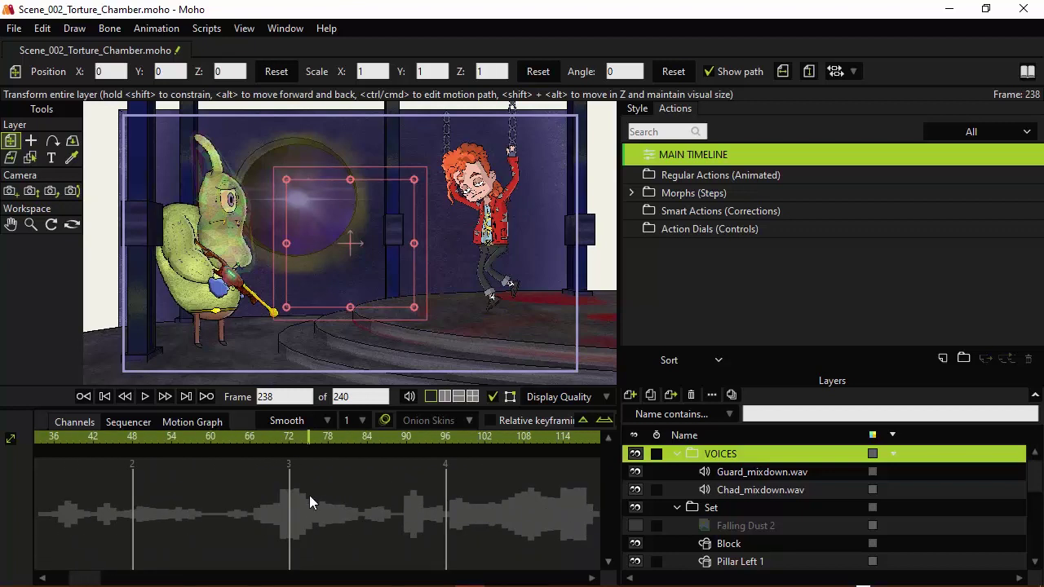
scroll(403, 511, "up", 3)
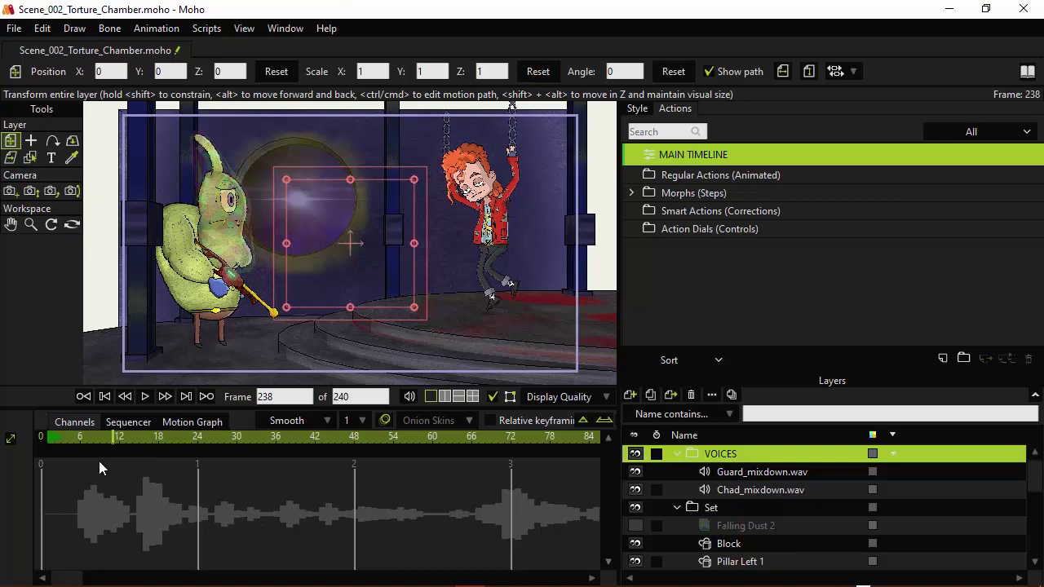
left_click_drag(86, 439, 107, 439)
In the sequencer view, slide the VOICES audio clip later in the scene, then return to channels.
left_click(131, 422)
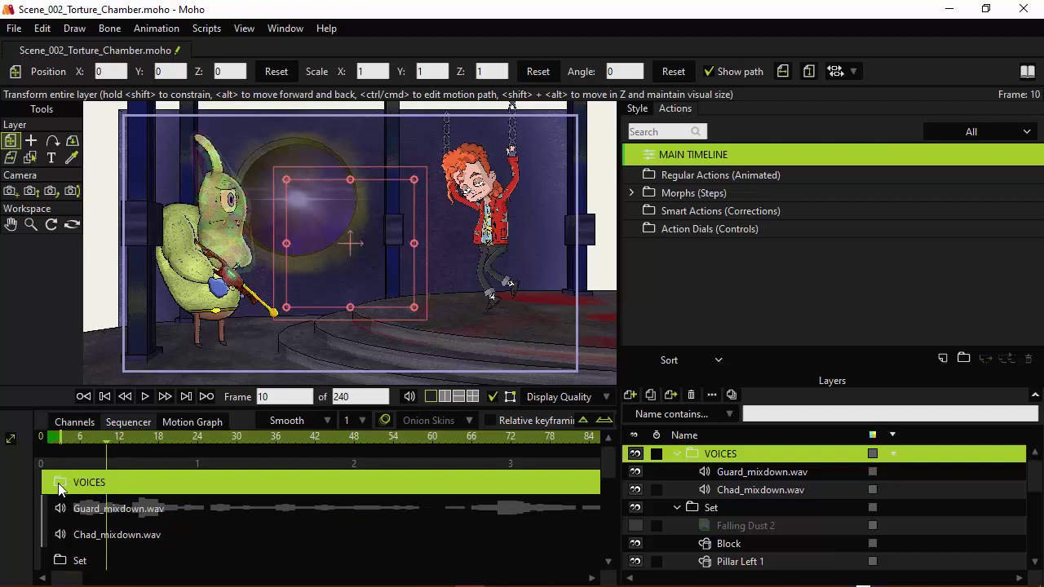
mouse_move(59, 488)
left_mouse_down()
mouse_move(424, 486)
mouse_move(530, 475)
left_mouse_up()
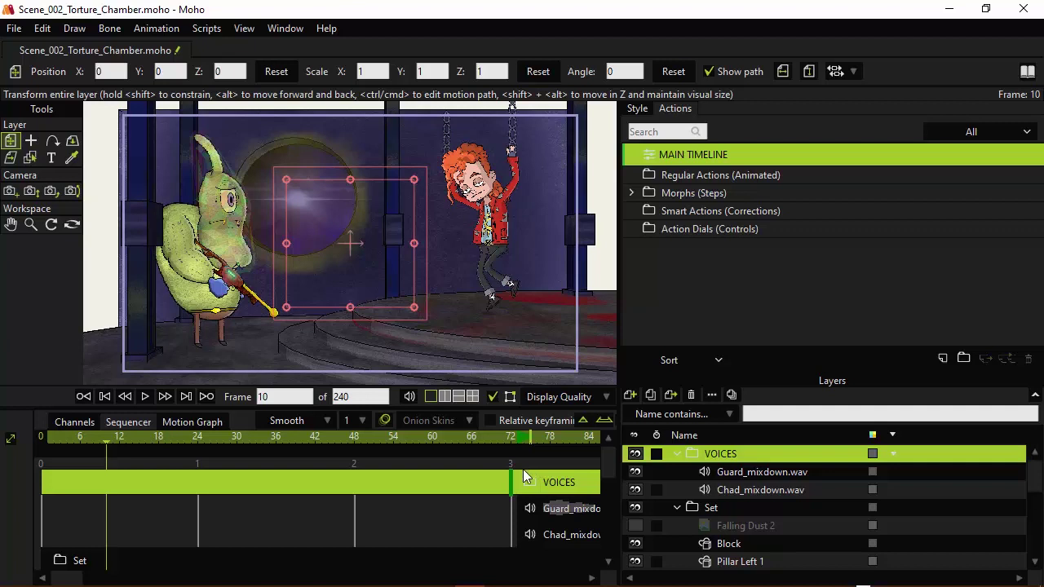
left_click(75, 422)
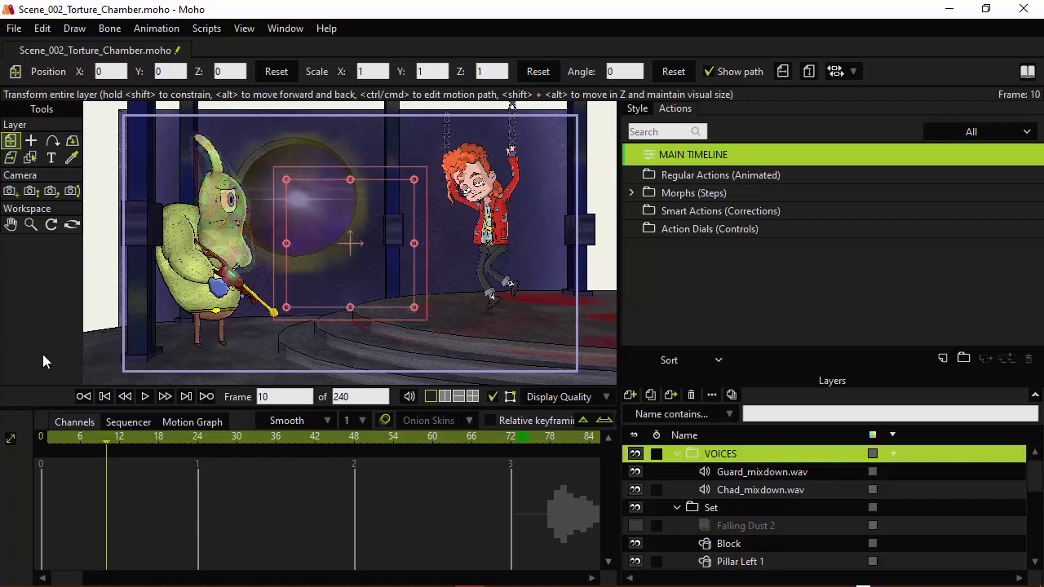
Rewind to frame 1, collapse VOICES, filter layers by 'ALI' and select ALIEN_GUARD.
left_click(41, 440)
left_click(47, 443)
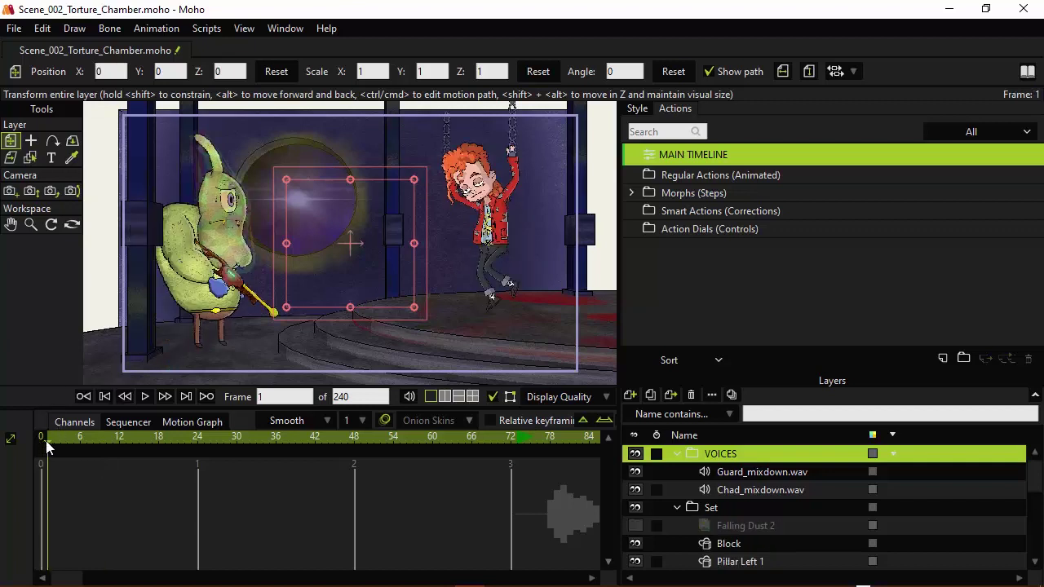
left_click(677, 453)
left_click(676, 471)
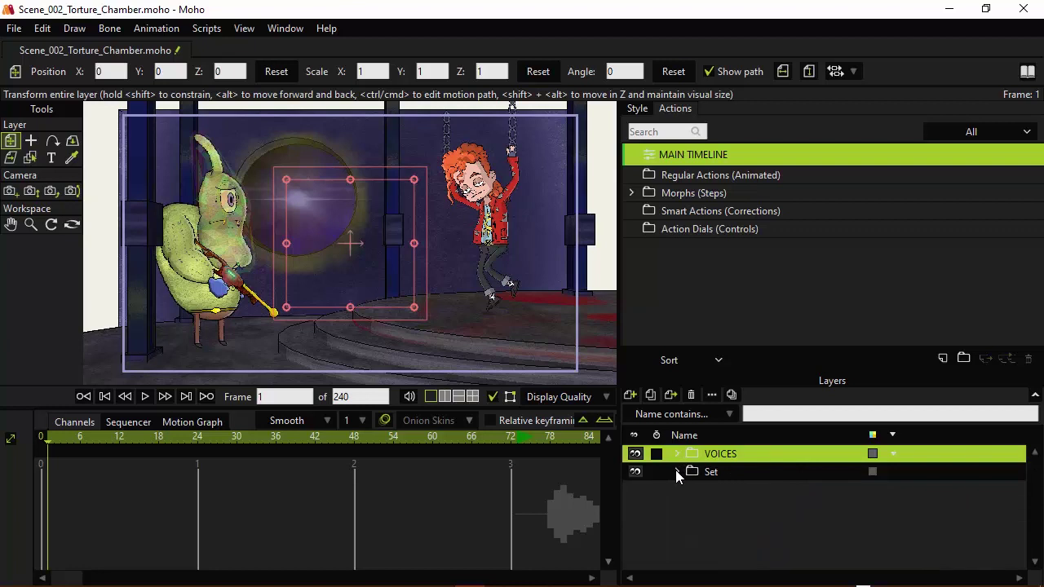
left_click(677, 471)
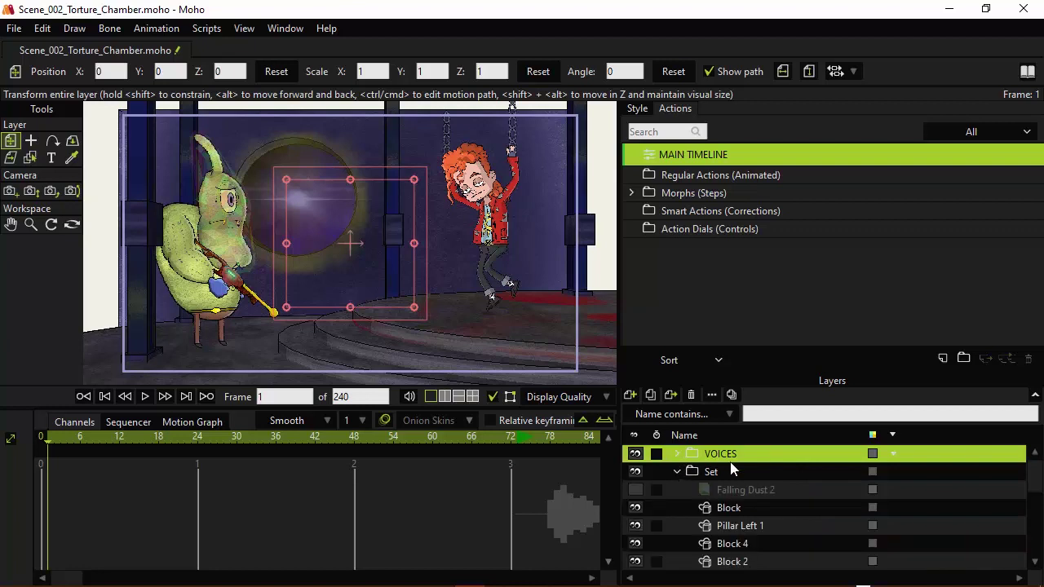
left_click(782, 415)
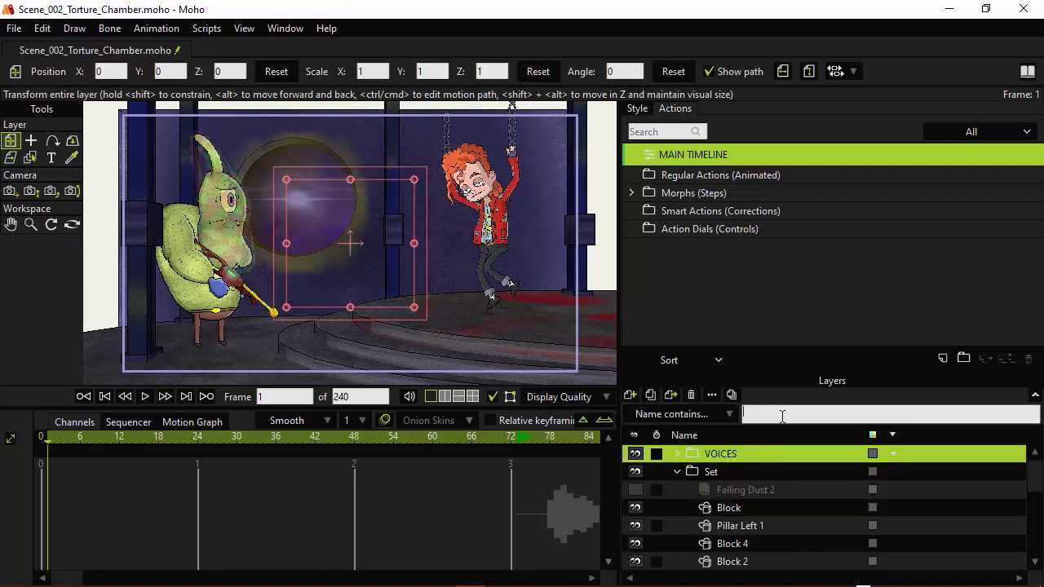
type("ALI")
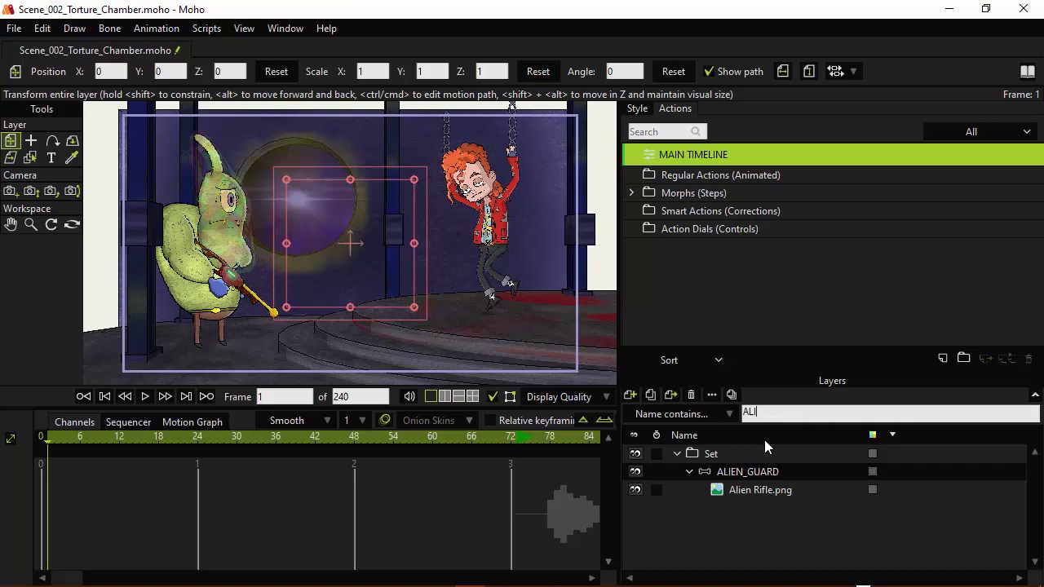
left_click(758, 471)
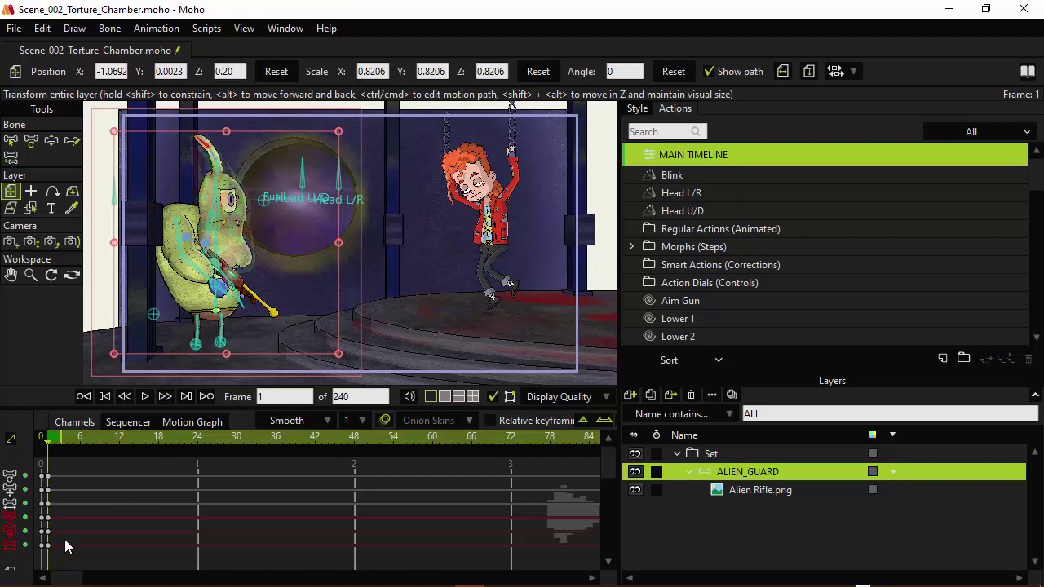
Delete the guard's frame-0 keyframes, insert the Walk action, and preview the walk through frame 57.
left_click_drag(65, 553, 49, 470)
key("Delete")
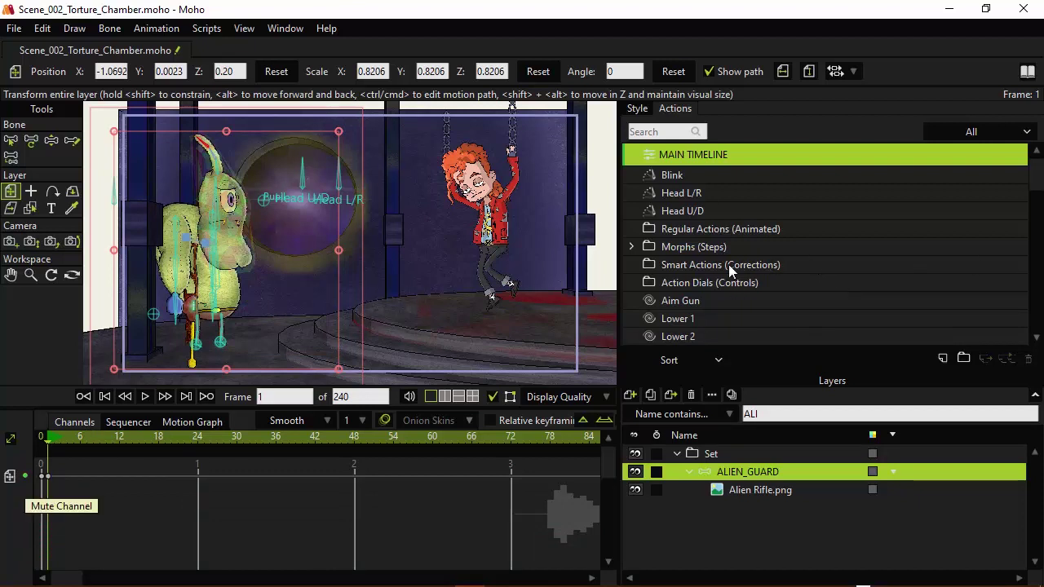
scroll(729, 265, "down", 5)
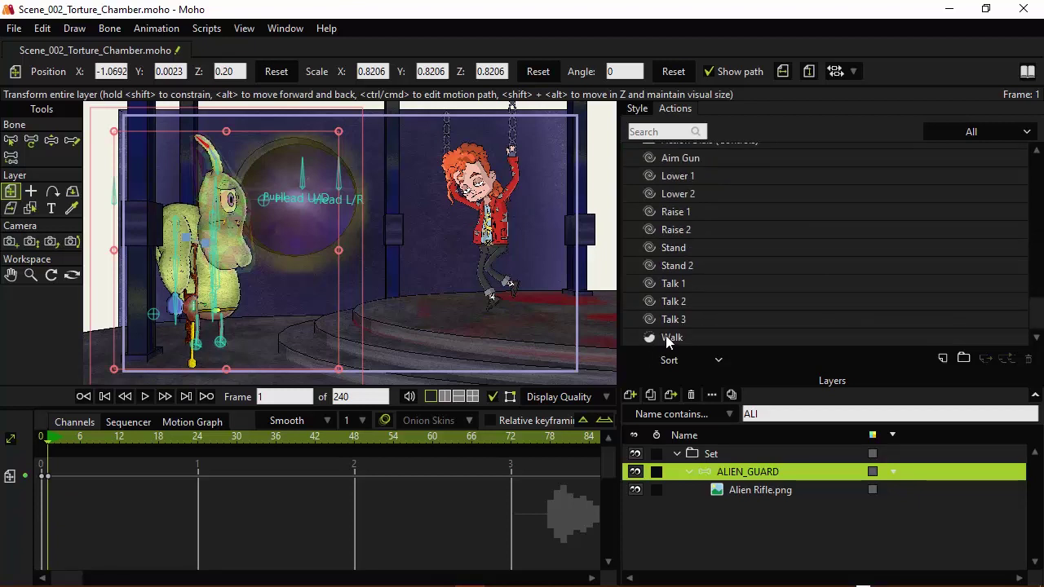
left_click(666, 336)
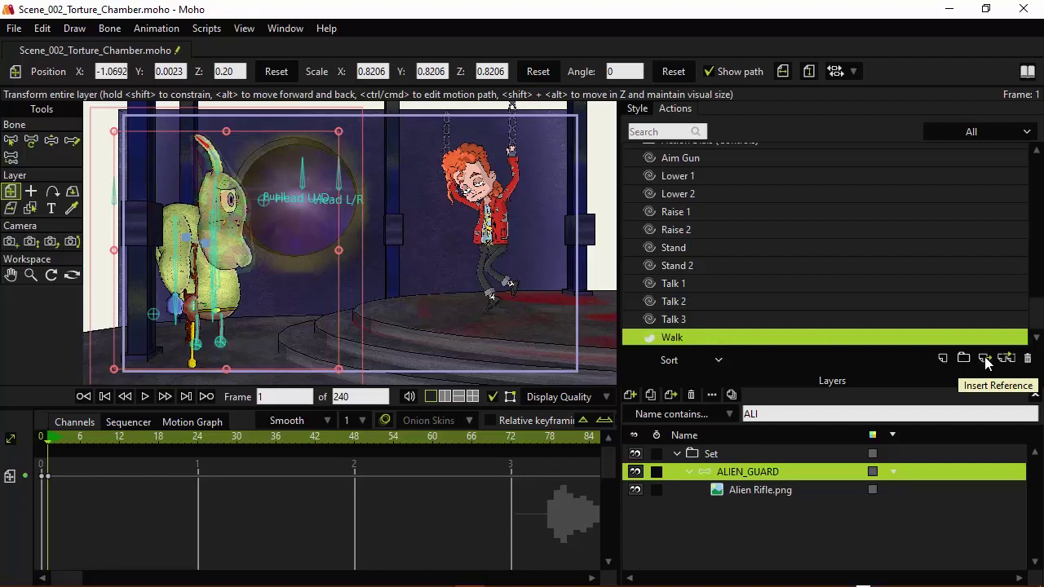
left_click(1008, 359)
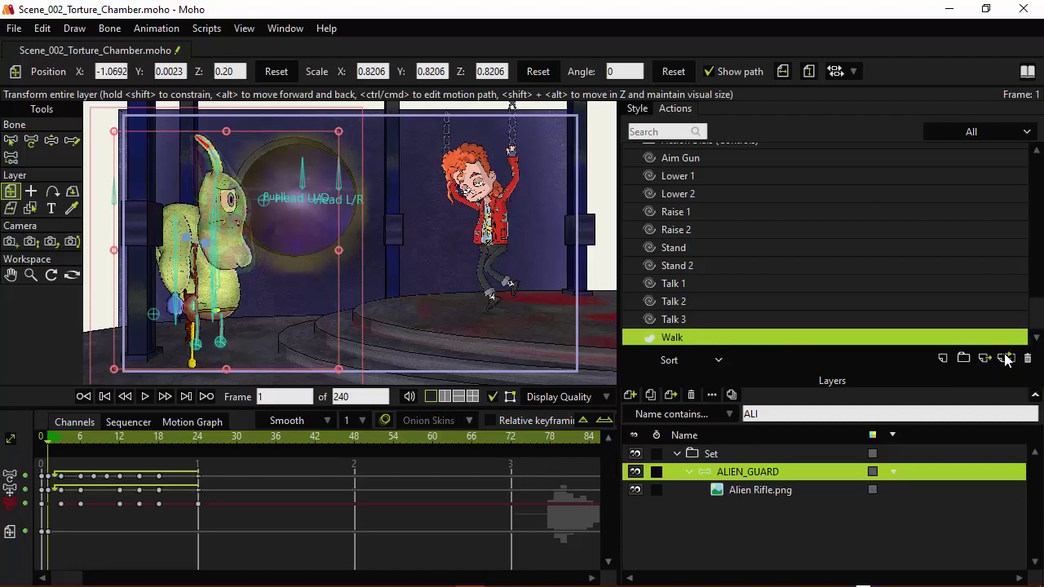
mouse_move(59, 439)
left_mouse_down()
mouse_move(198, 441)
mouse_move(284, 426)
mouse_move(380, 436)
mouse_move(51, 432)
left_mouse_up()
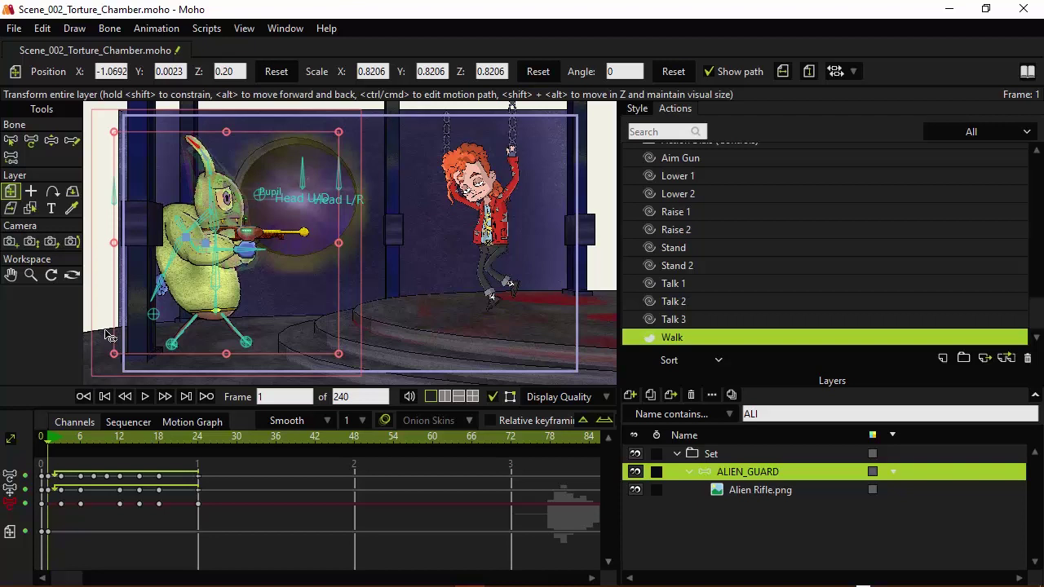
left_click_drag(172, 441, 414, 441)
left_click_drag(315, 470, 54, 498)
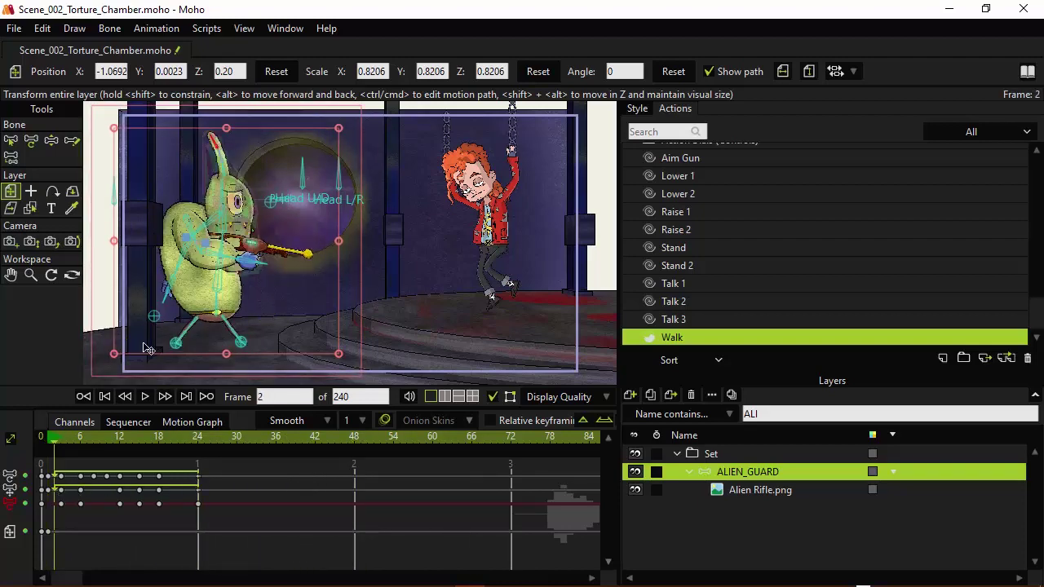
At frame 1, move the alien guard off-screen to the left and play back the walk.
key("ctrl+Left")
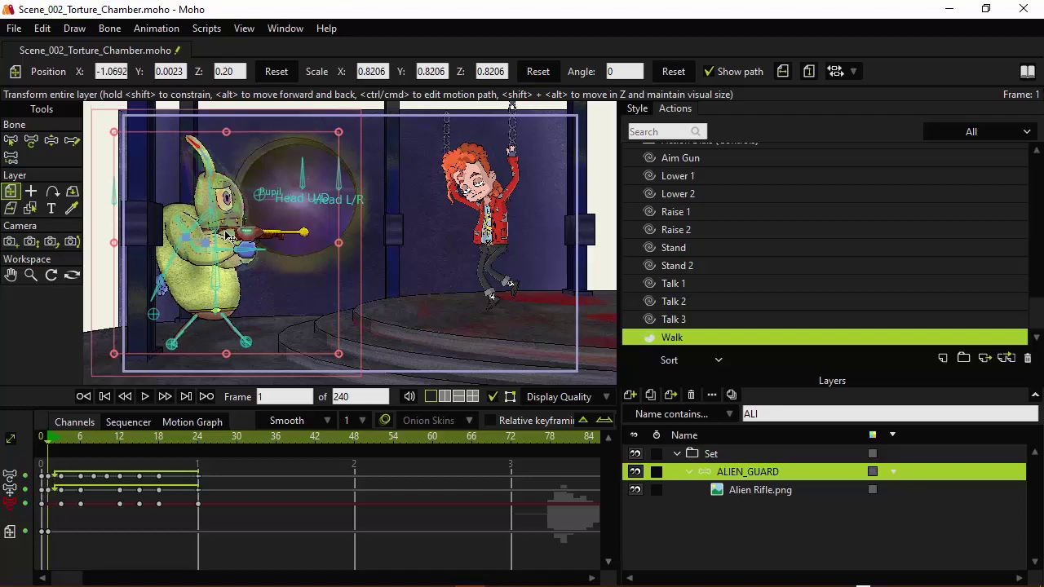
left_click_drag(197, 280, 0, 277)
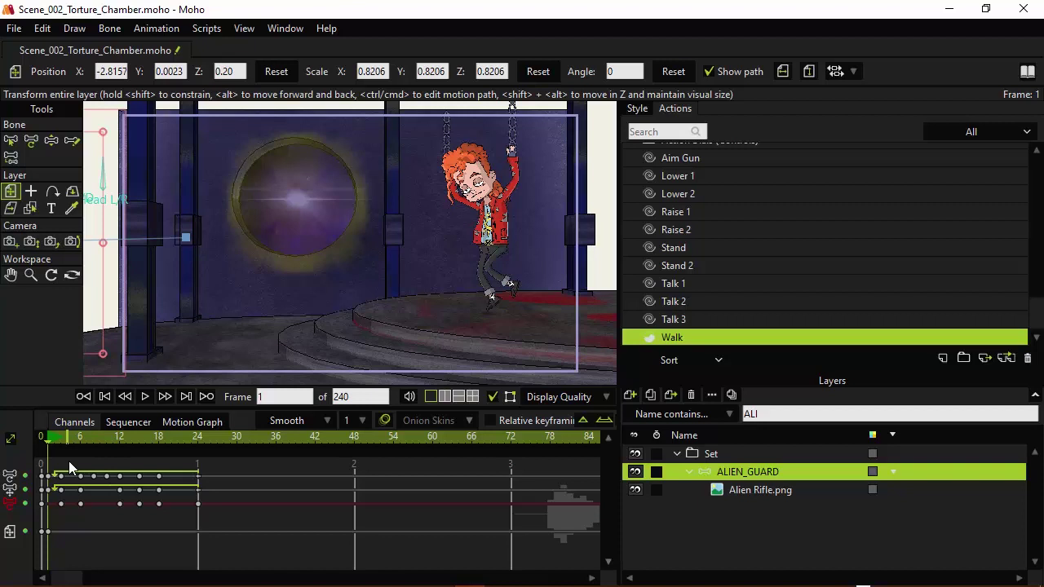
left_click_drag(97, 437, 250, 445)
key("space")
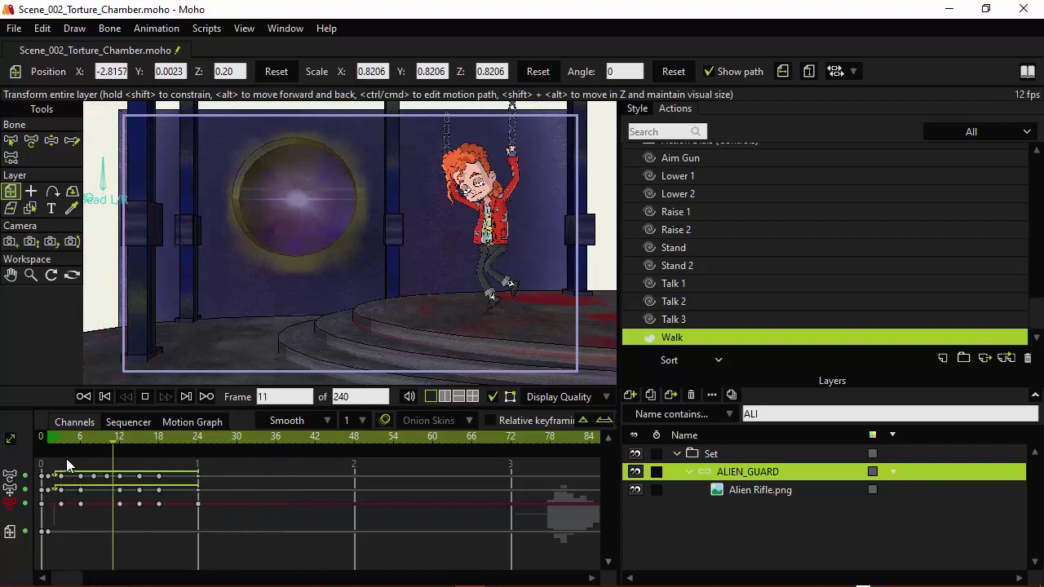
left_click(351, 437)
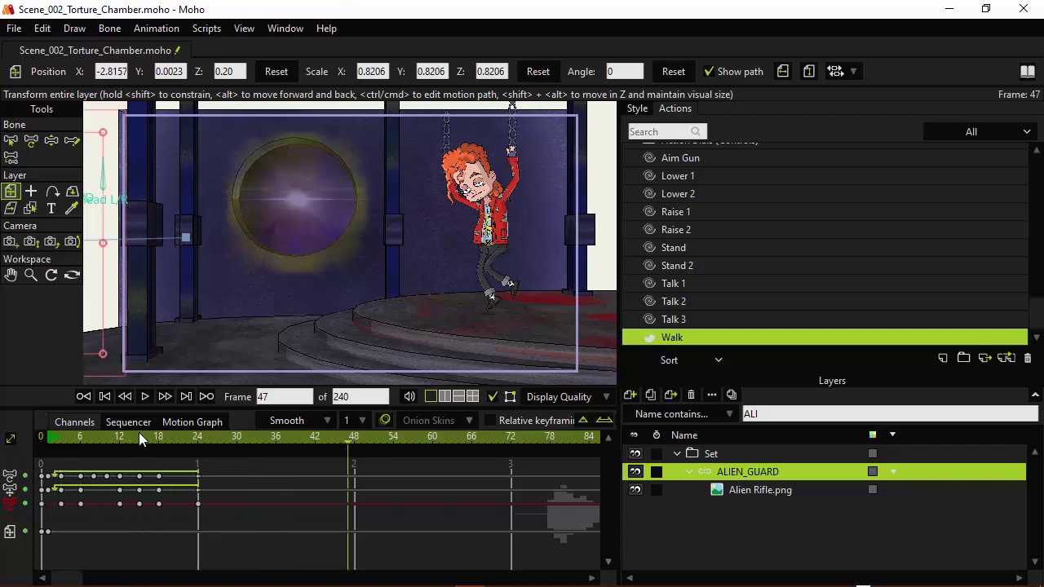
At frame 36, bring the guard to the canvas's left edge (X -2.3141) and check the motion.
left_click(66, 438)
key("space")
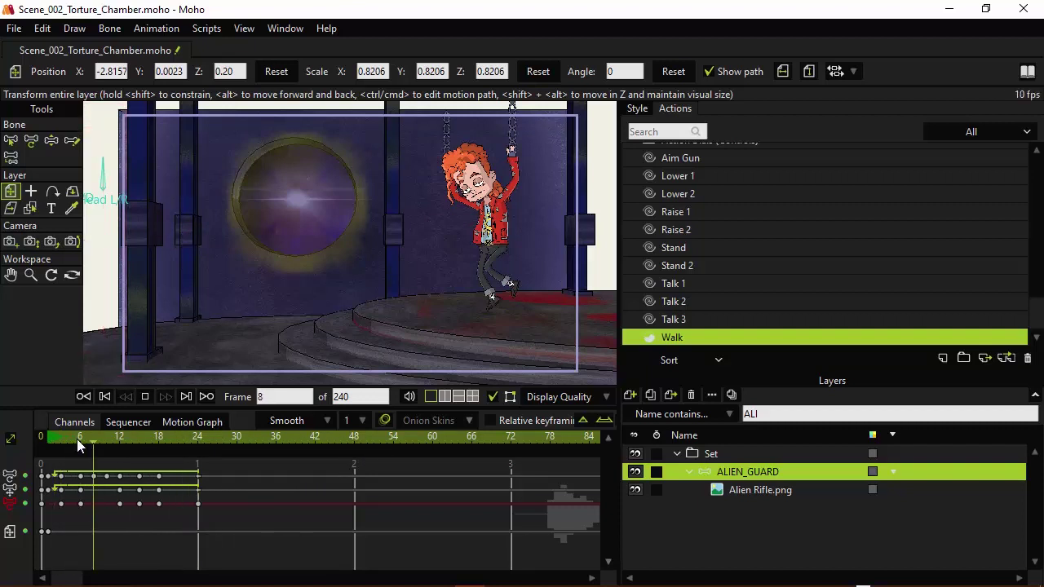
left_click(275, 441)
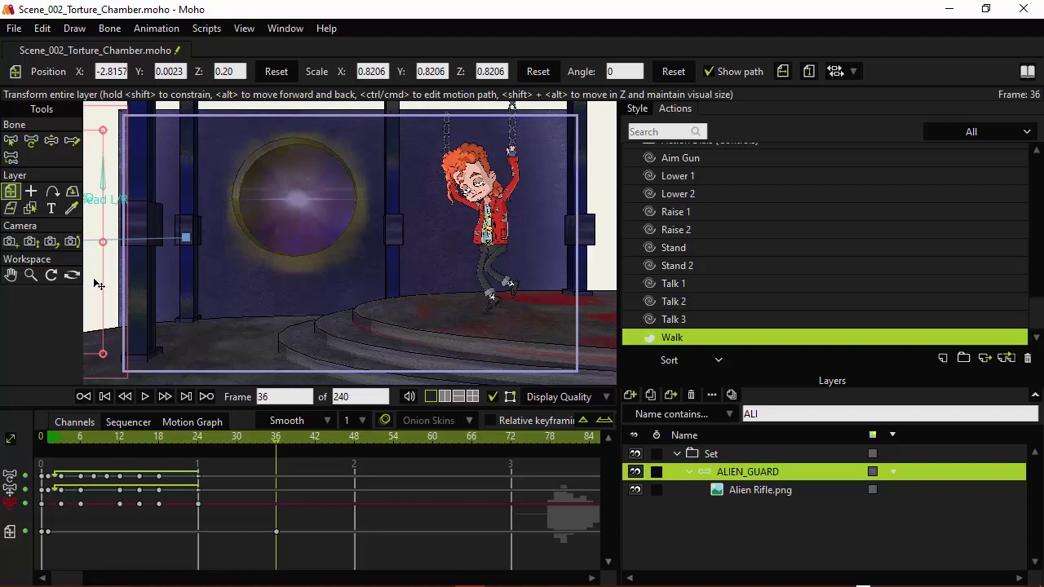
left_click_drag(98, 284, 168, 295)
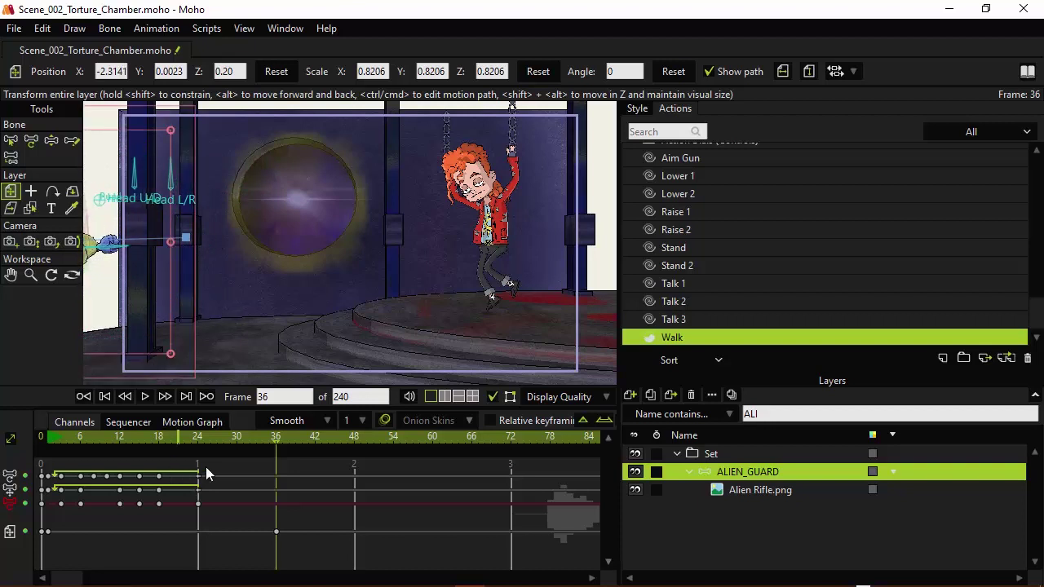
left_click_drag(208, 439, 513, 450)
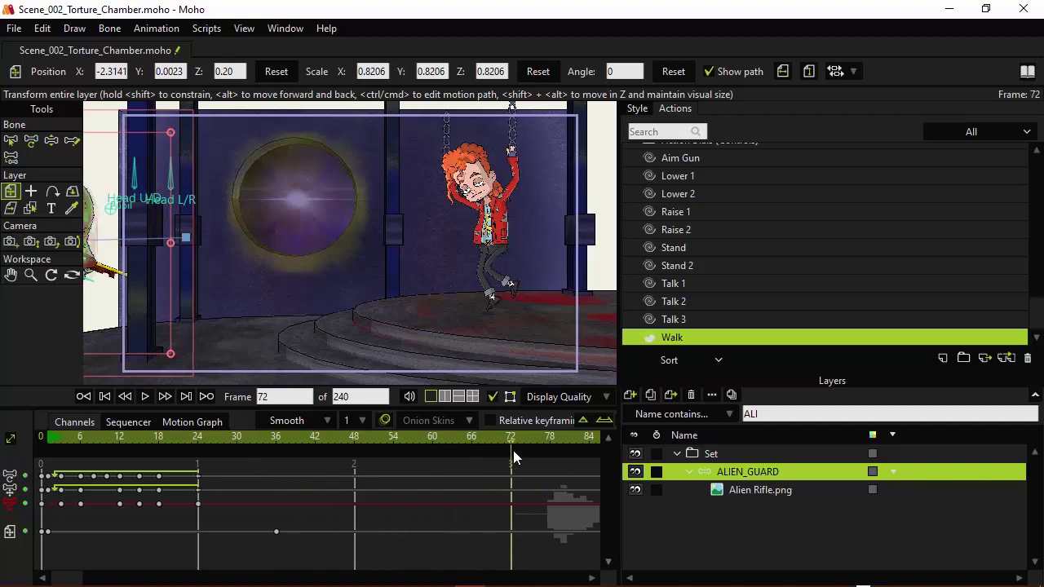
Move the guard into the room at frame 72, play to check, then retime that keyframe to frame 70.
left_click_drag(96, 229, 302, 274)
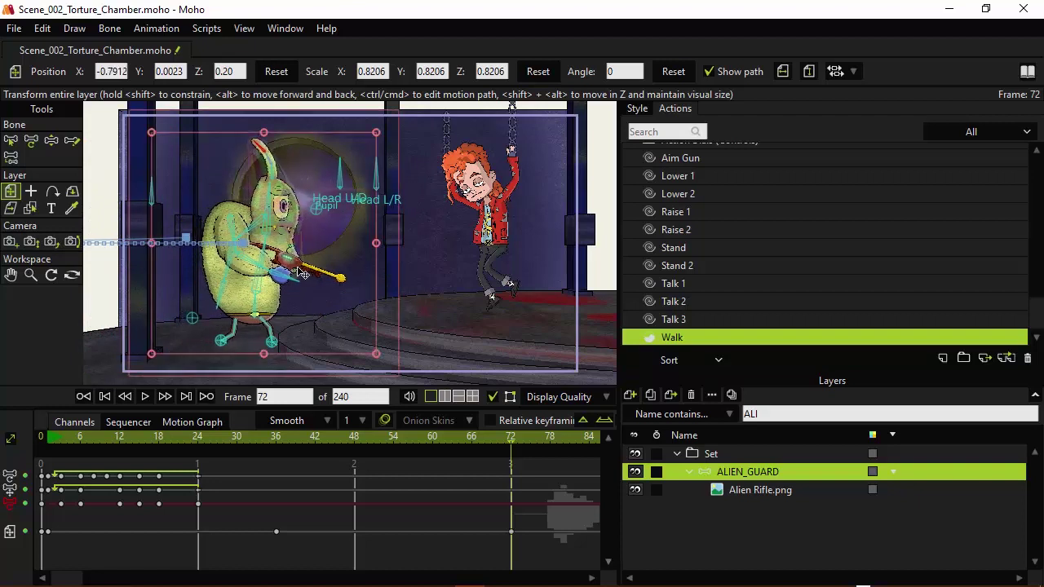
left_click(199, 433)
key("space")
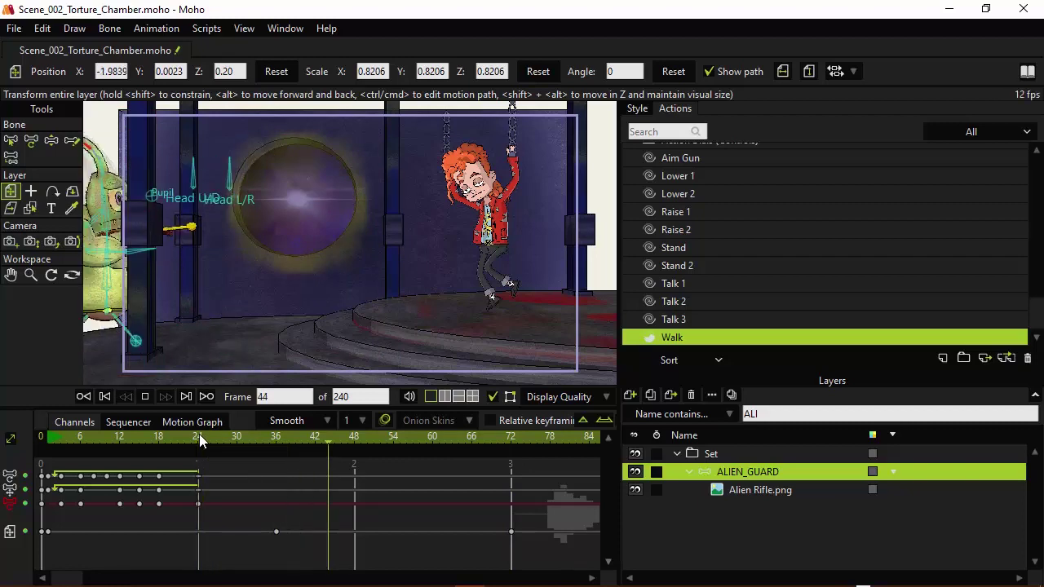
key("space")
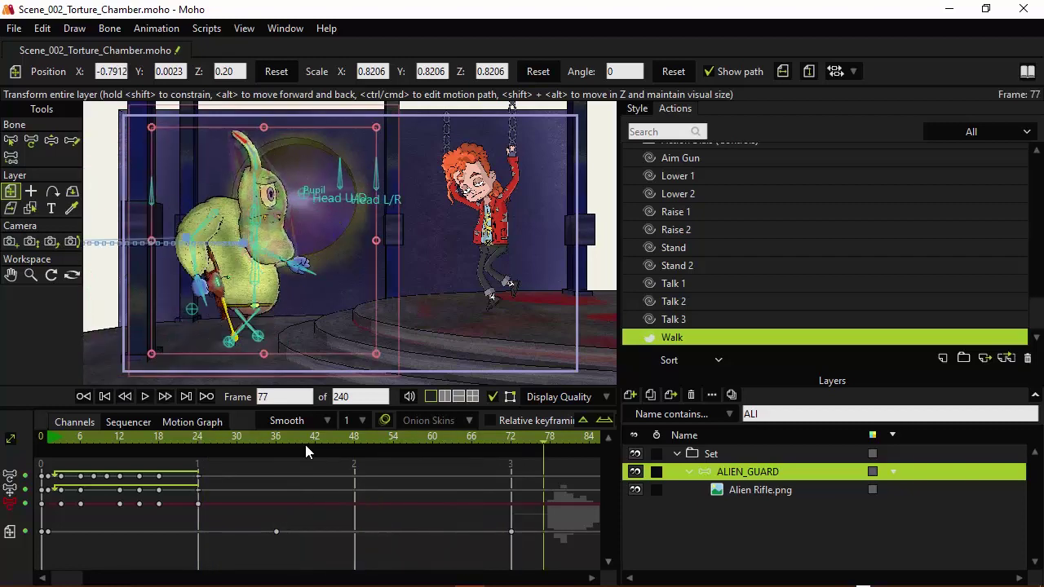
left_click_drag(511, 439, 495, 488)
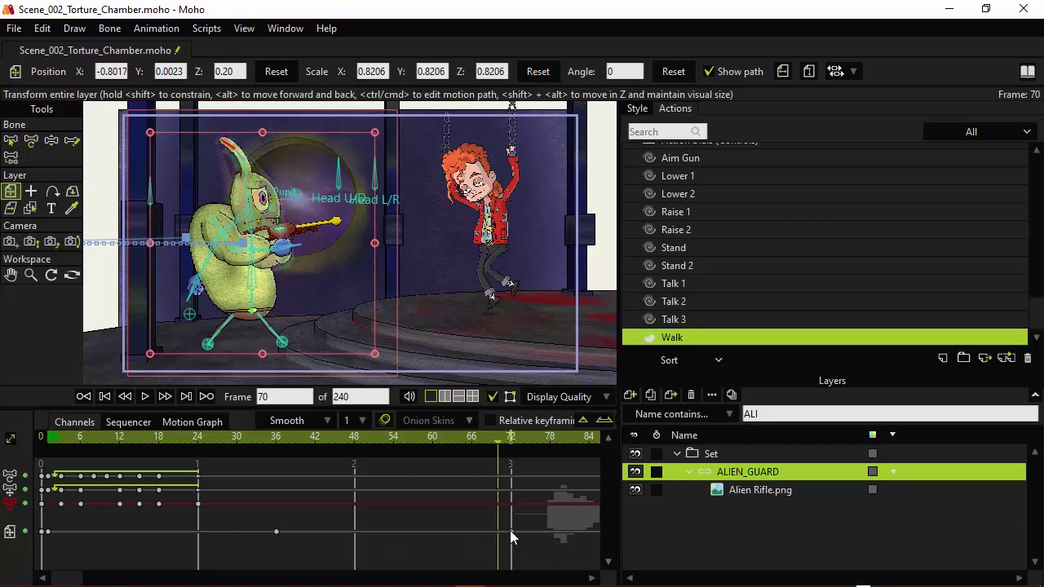
left_click_drag(510, 531, 499, 532)
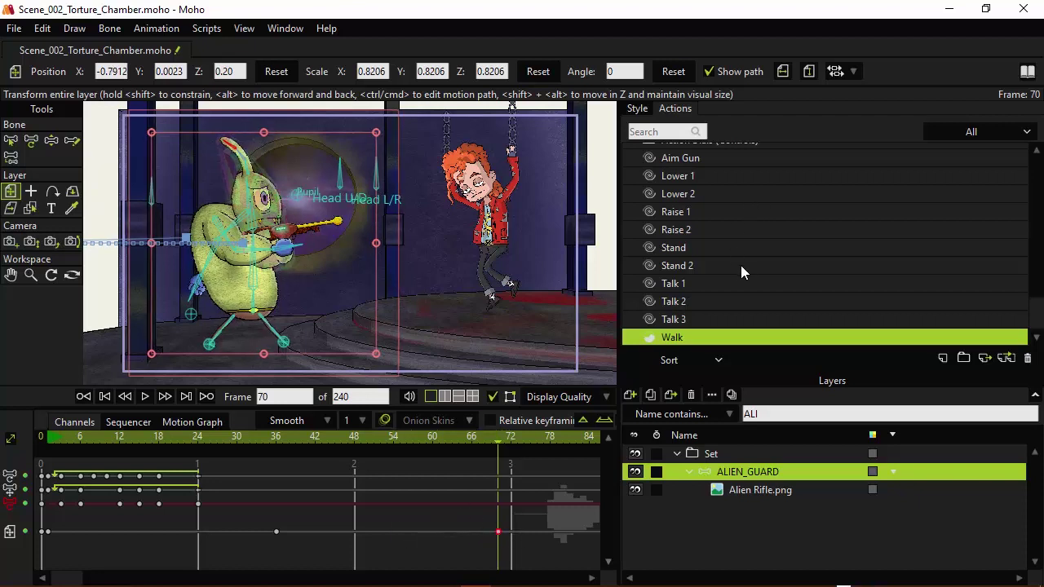
Insert a copy of Raise 1 at frame 70, check the pose, and switch to Manipulate Bones.
scroll(740, 266, "up", 1)
scroll(736, 266, "down", 1)
scroll(728, 266, "up", 2)
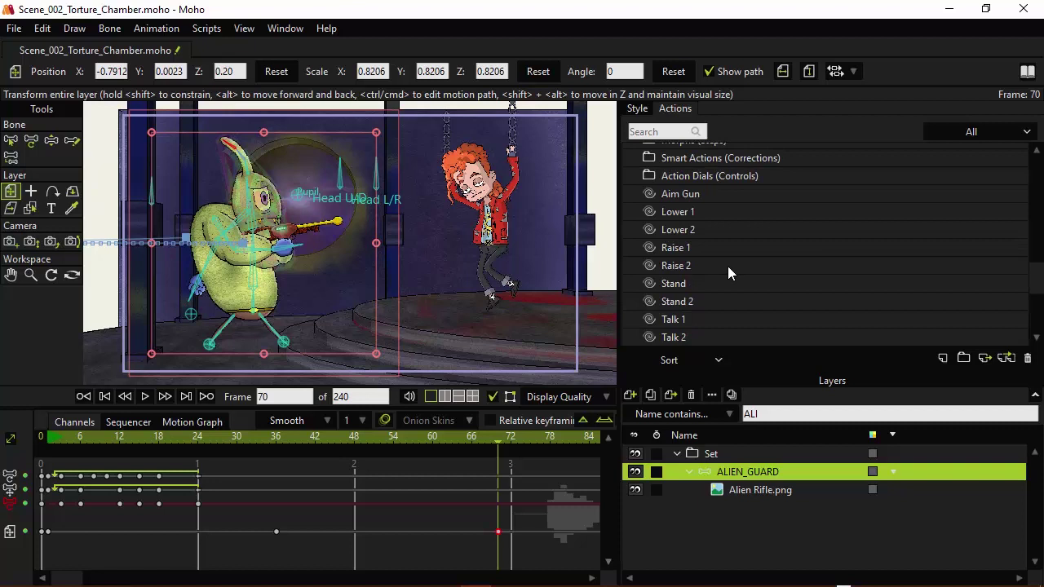
left_click(677, 247)
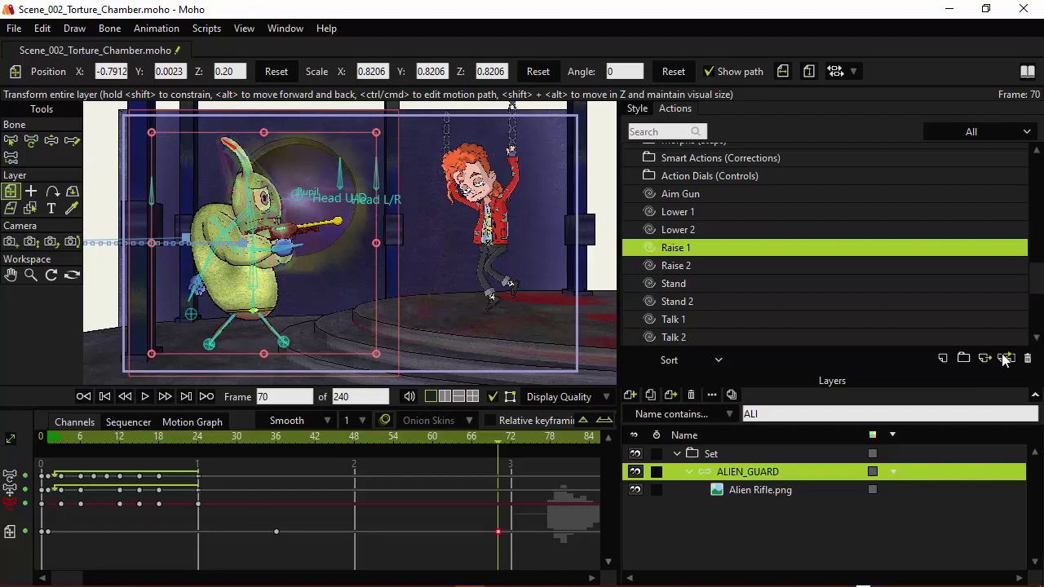
left_click(1004, 359)
mouse_move(491, 438)
left_mouse_down()
mouse_move(392, 438)
mouse_move(385, 426)
mouse_move(501, 429)
mouse_move(426, 425)
mouse_move(496, 427)
mouse_move(483, 425)
left_mouse_up()
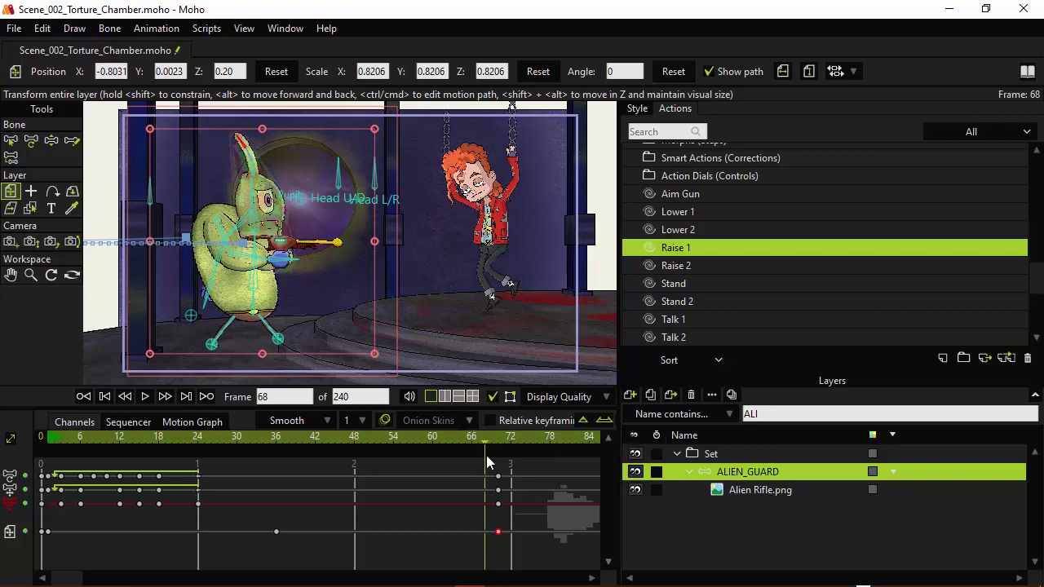
left_click(51, 141)
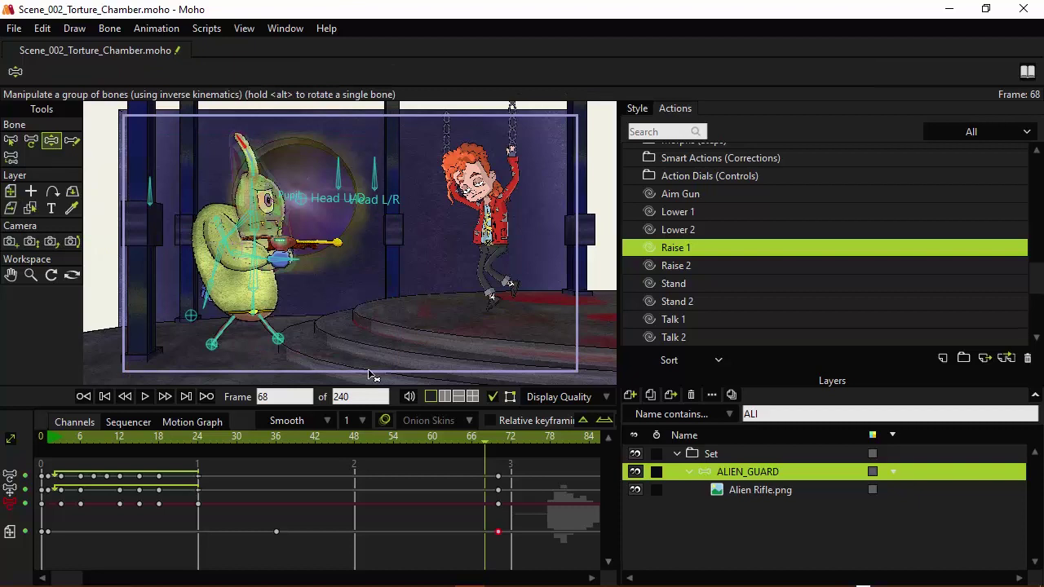
left_click(495, 439)
Insert a copy of the Lower 1 action at frame 72 and preview the lowering through frame 77.
left_click_drag(494, 439, 471, 443)
left_click_drag(484, 442, 512, 445)
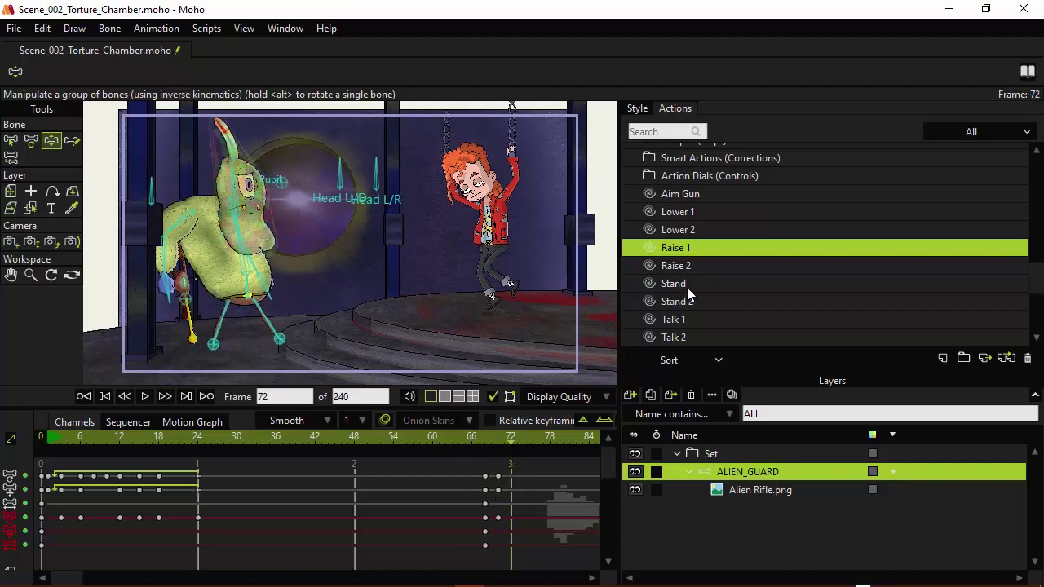
scroll(710, 288, "down", 2)
scroll(728, 283, "up", 3)
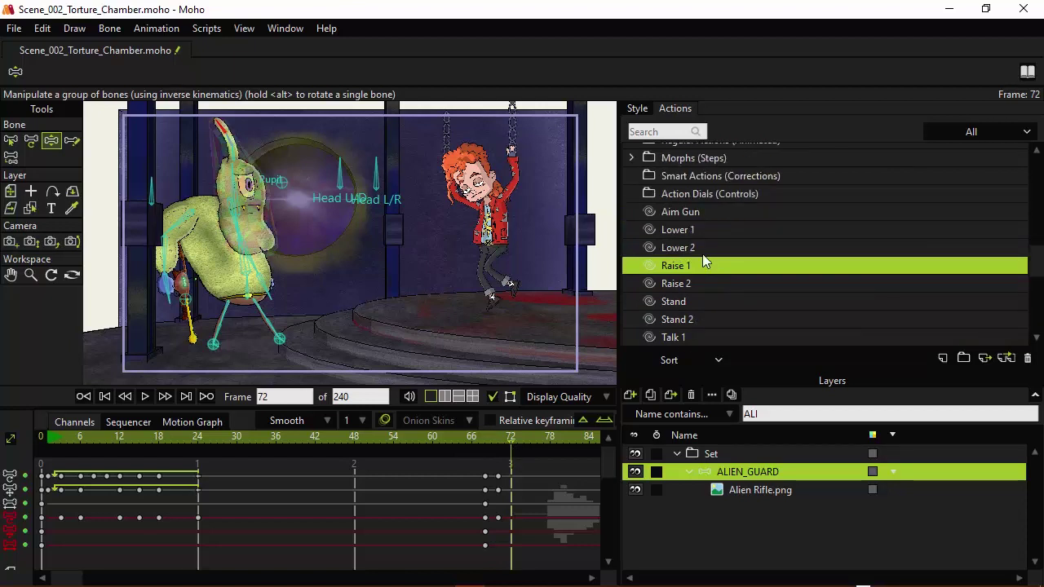
left_click(690, 228)
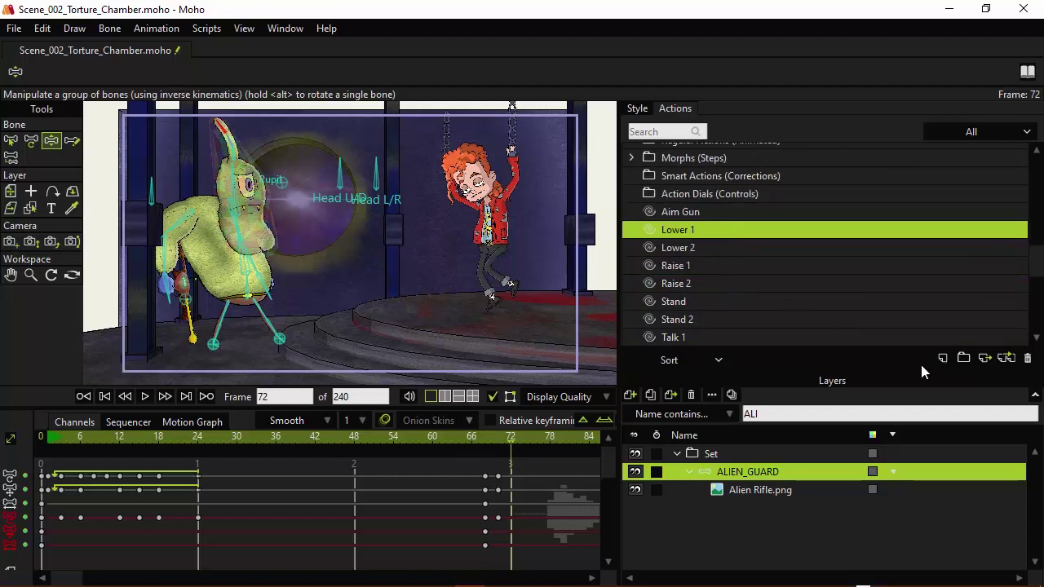
left_click(1004, 360)
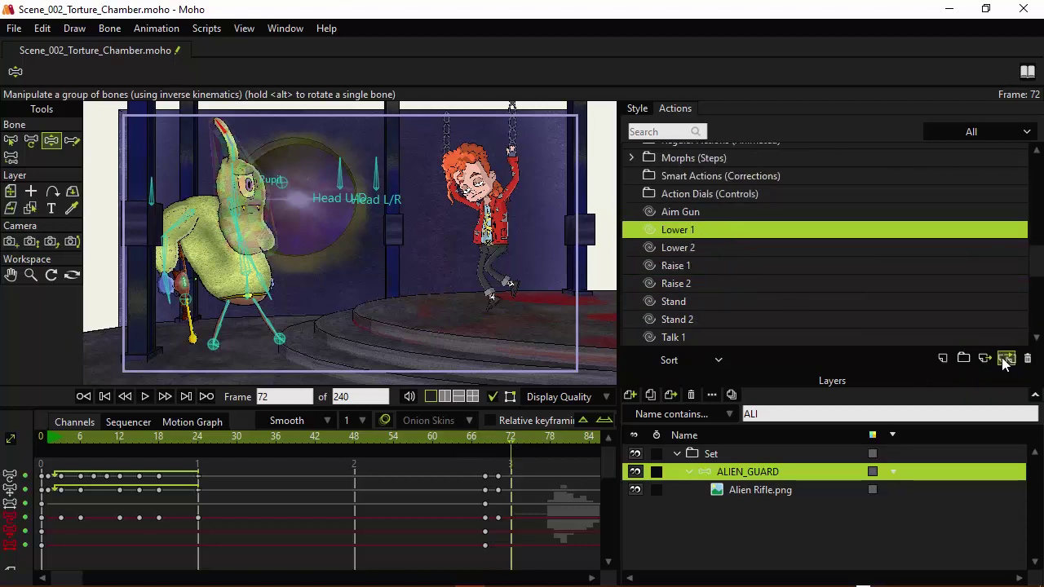
left_click(484, 438)
left_click_drag(495, 436, 541, 448)
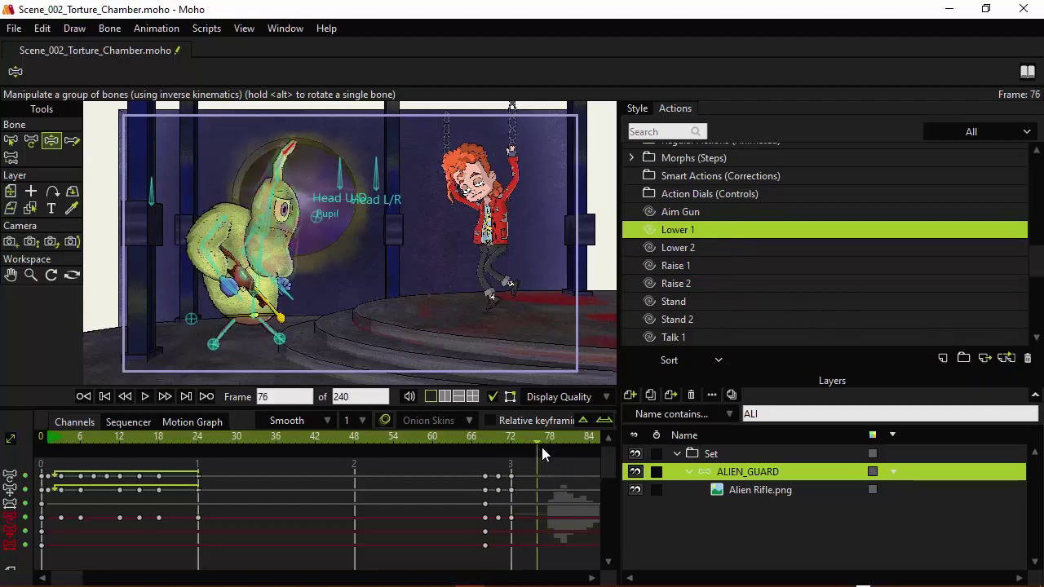
Insert a copy of the Stand action at frame 76 and preview to frame 79.
left_click(692, 307)
left_click(1006, 358)
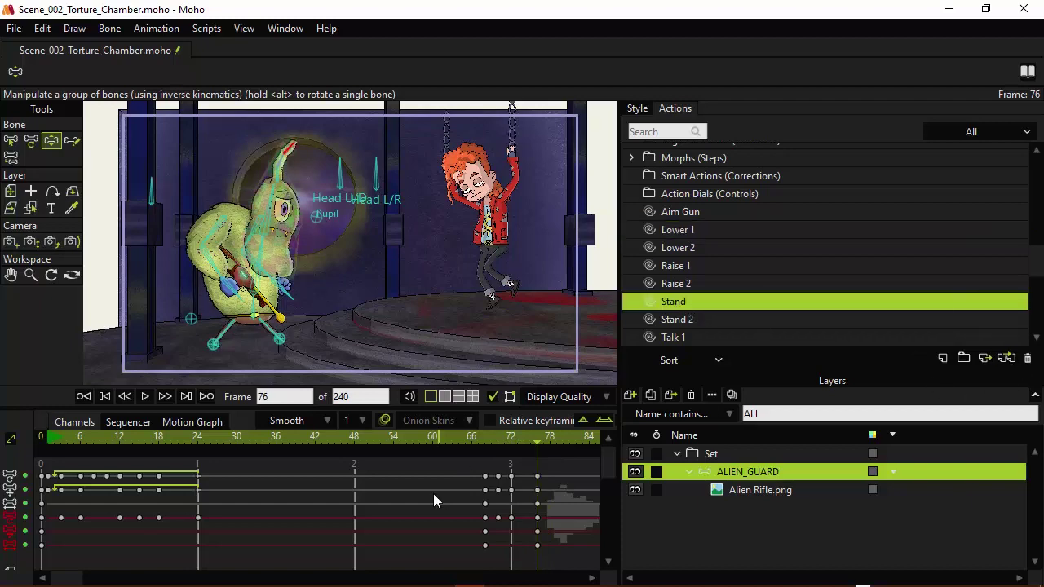
left_click_drag(478, 438, 555, 446)
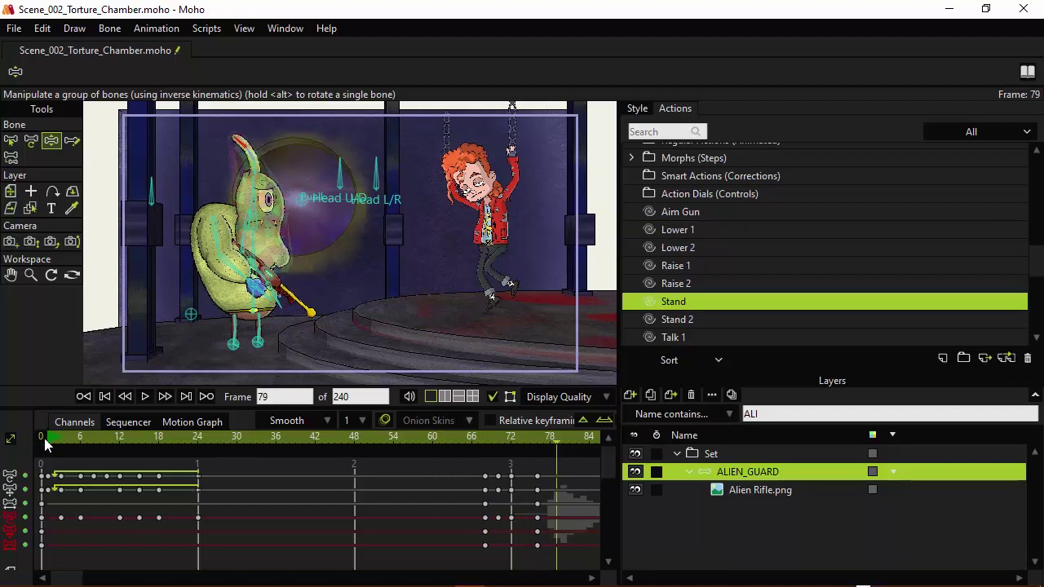
Play the animation from the start and again from frame 58, then return to frame 70.
key("shift+ctrl+Left")
key("space")
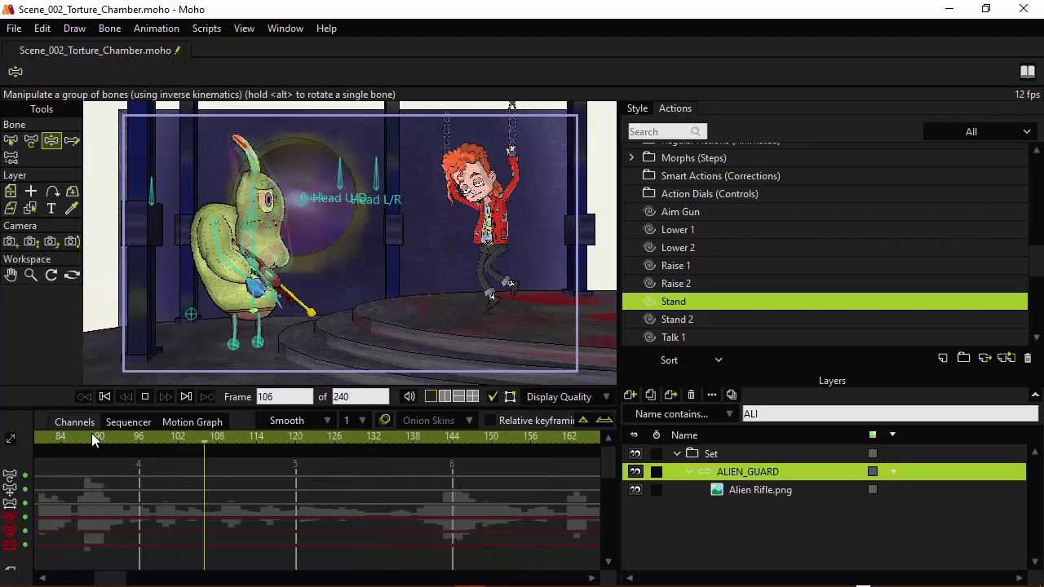
key("space")
scroll(386, 466, "up", 8)
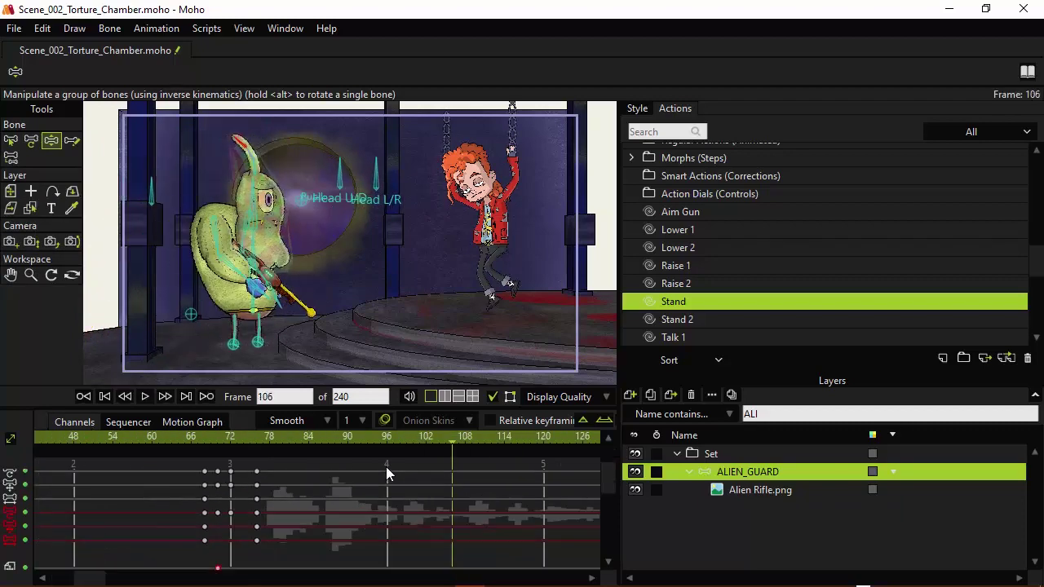
left_click(259, 438)
key("space")
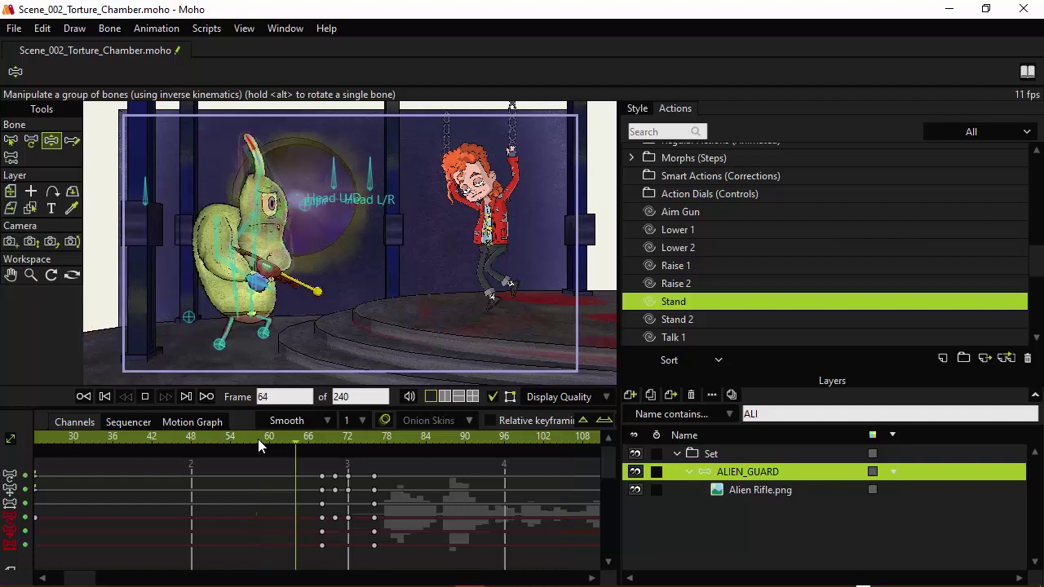
key("space")
mouse_move(338, 435)
left_mouse_down()
mouse_move(316, 436)
mouse_move(336, 436)
left_mouse_up()
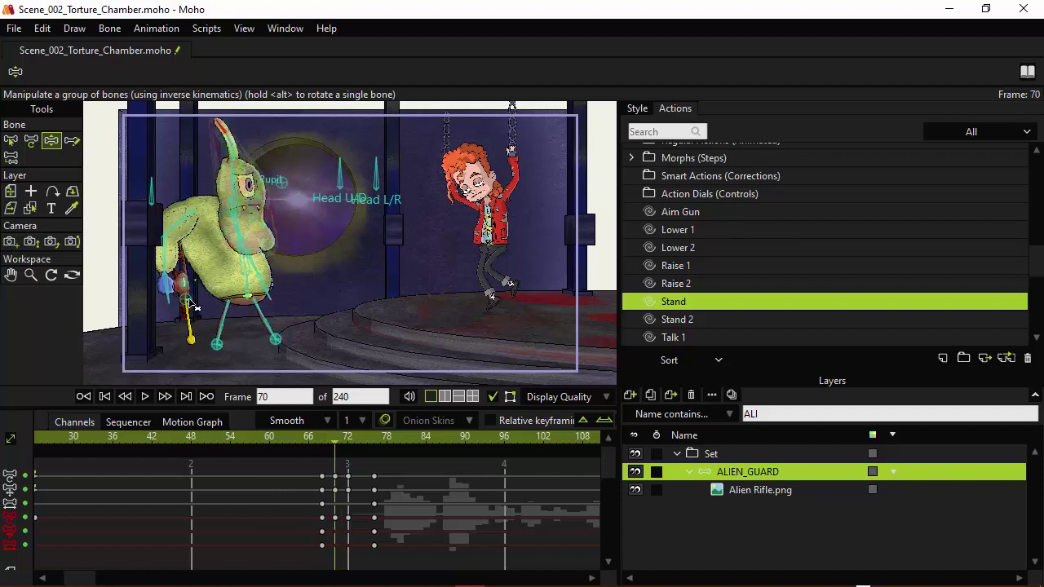
Re-pose the guard at frame 70 so he leans more with his head upright, then replay to check.
left_click_drag(188, 303, 192, 320)
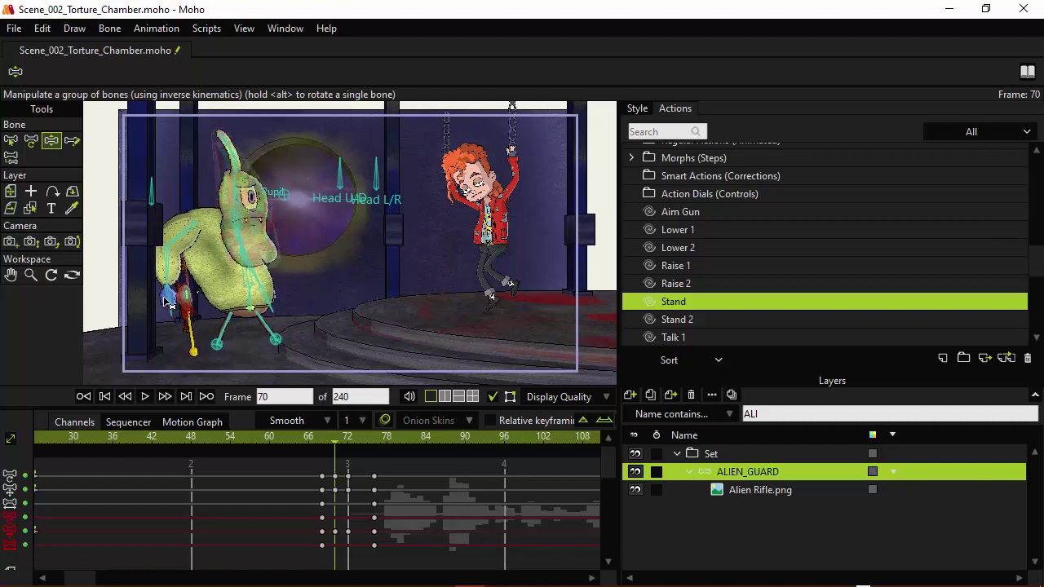
left_click_drag(167, 302, 196, 317)
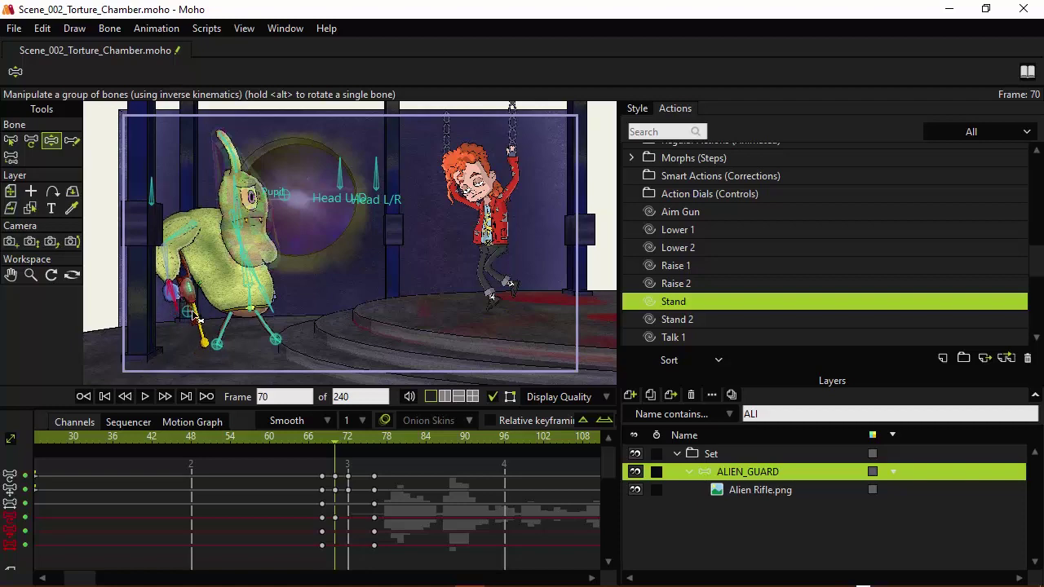
key("space")
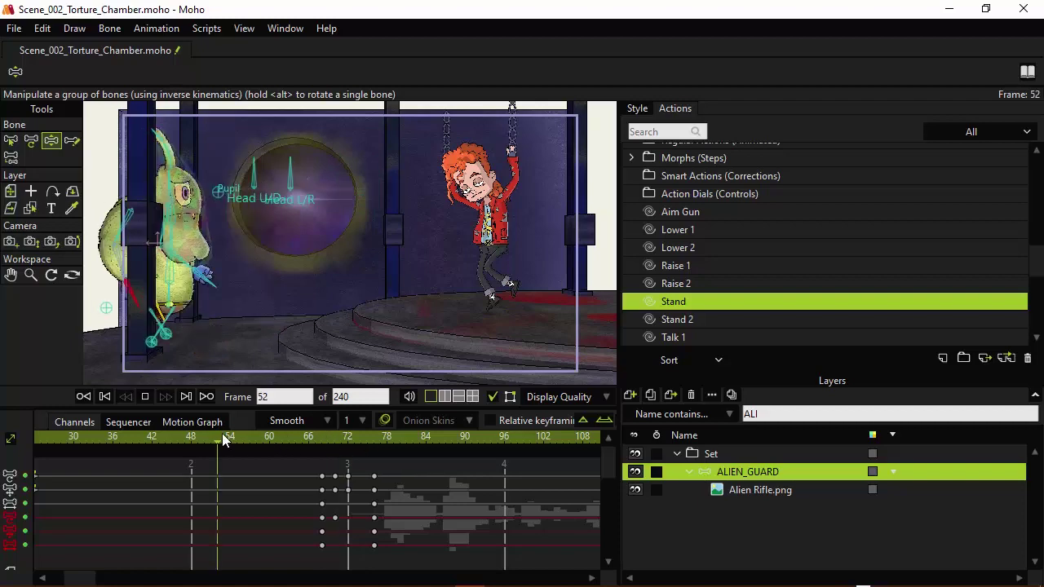
key("space")
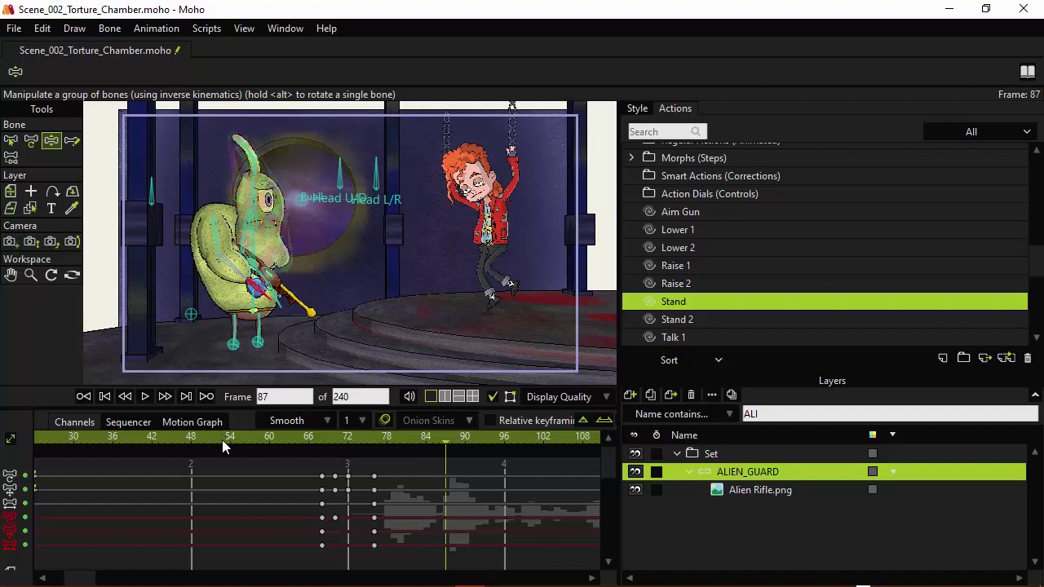
mouse_move(147, 488)
left_mouse_down()
mouse_move(322, 495)
mouse_move(403, 530)
mouse_move(361, 521)
left_mouse_up()
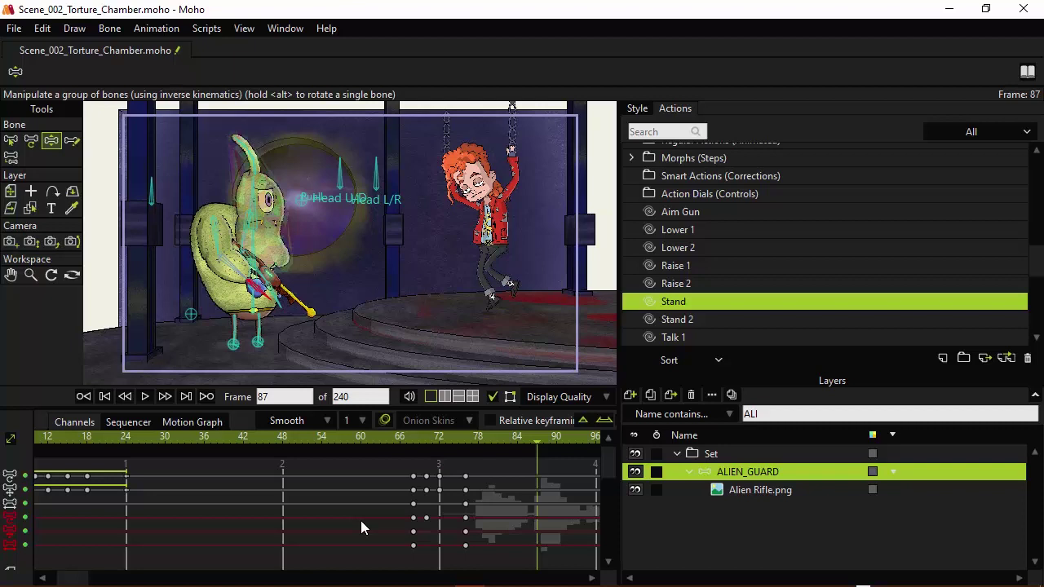
Open File > Save As and rename the file to Scene_002_Torture_Chamber_pt_2.
left_click(16, 32)
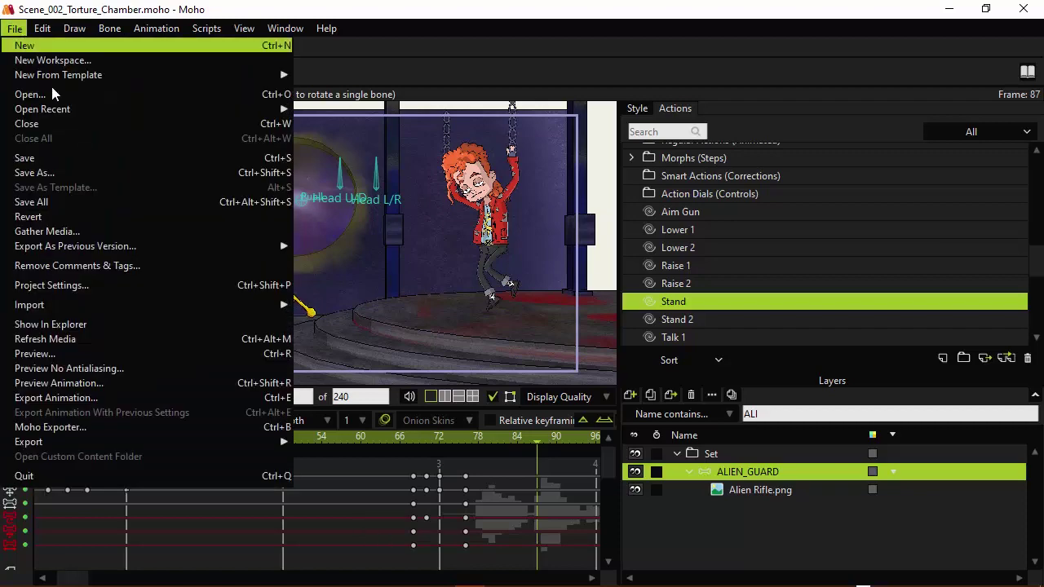
left_click(55, 174)
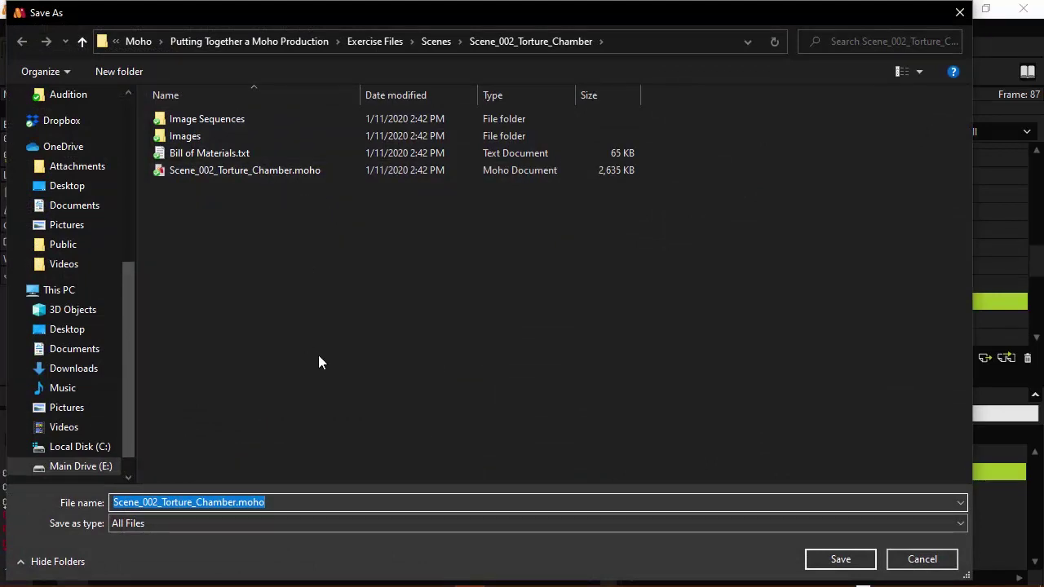
left_click(304, 504)
key("BackSpace")
key("BackSpace")
key("BackSpace")
key("BackSpace")
key("BackSpace")
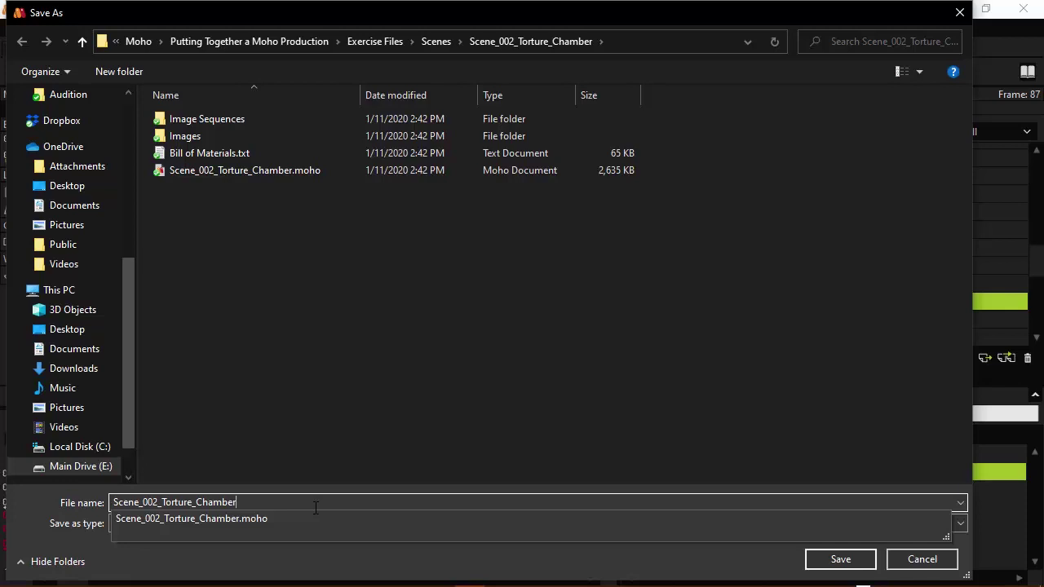
type("_")
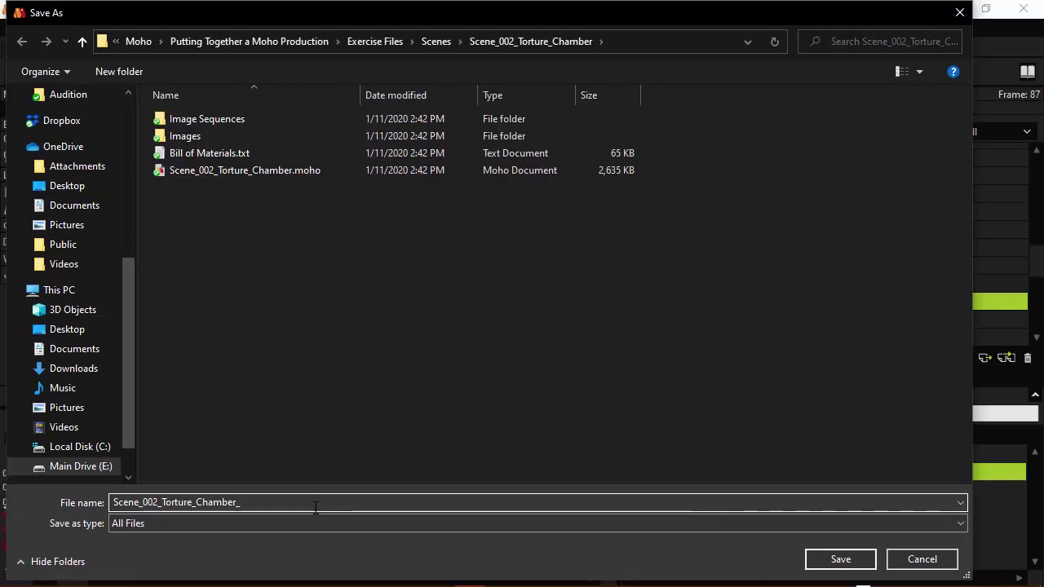
type("pT")
key("BackSpace")
type("t_2")
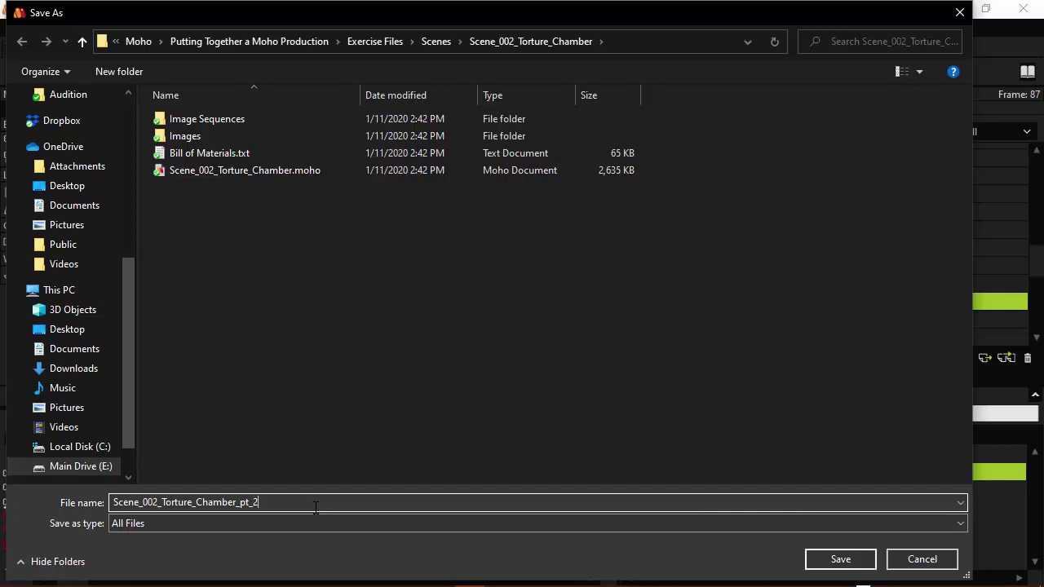
Confirm the save, writing Scene_002_Torture_Chamber_pt_2.moho to the Scene_002_Torture_Chamber folder.
left_click(851, 566)
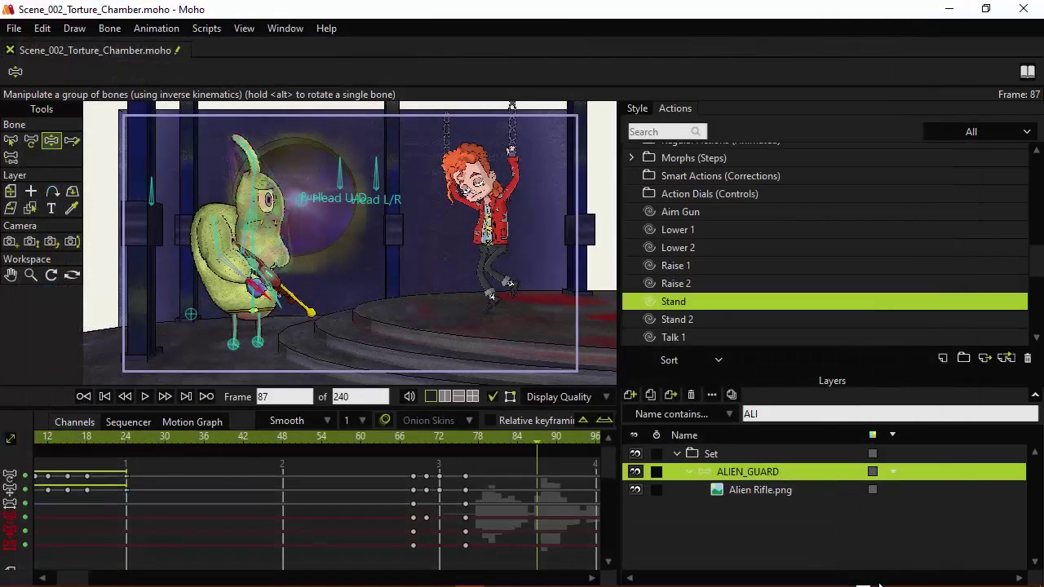